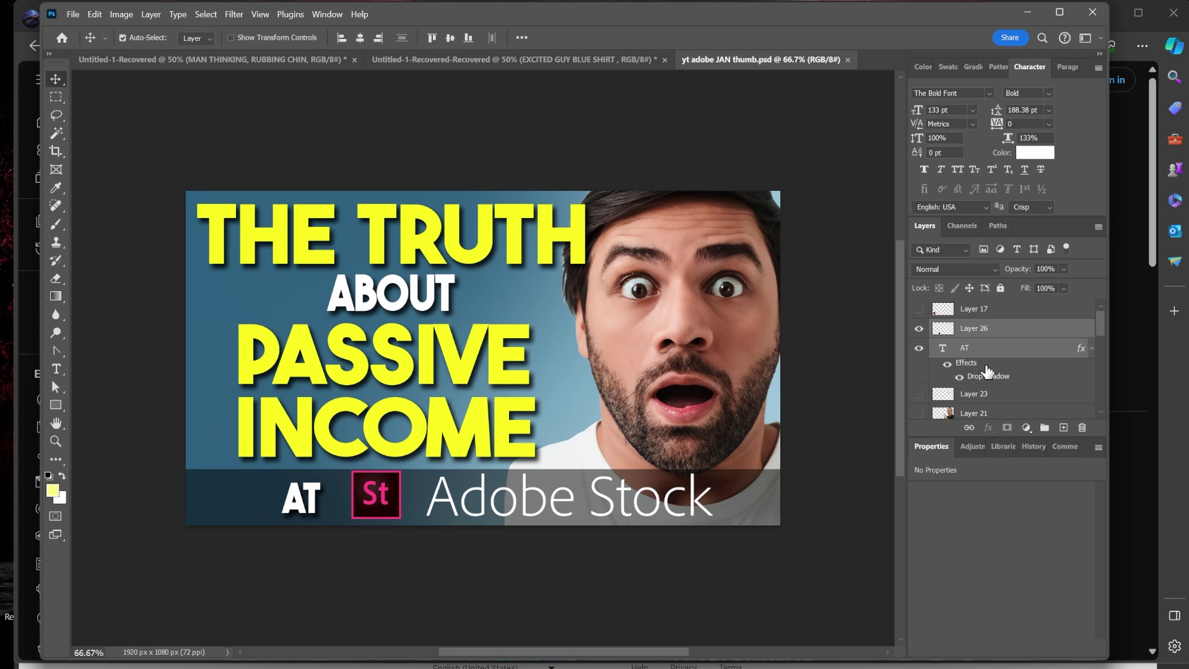
- Hide Layer 25's surprised man and switch to the Untitled-1-Recovered MAN THINKING document
{"action": "scroll", "coordinate": [990, 368], "scroll_direction": "down", "scroll_amount": 5}
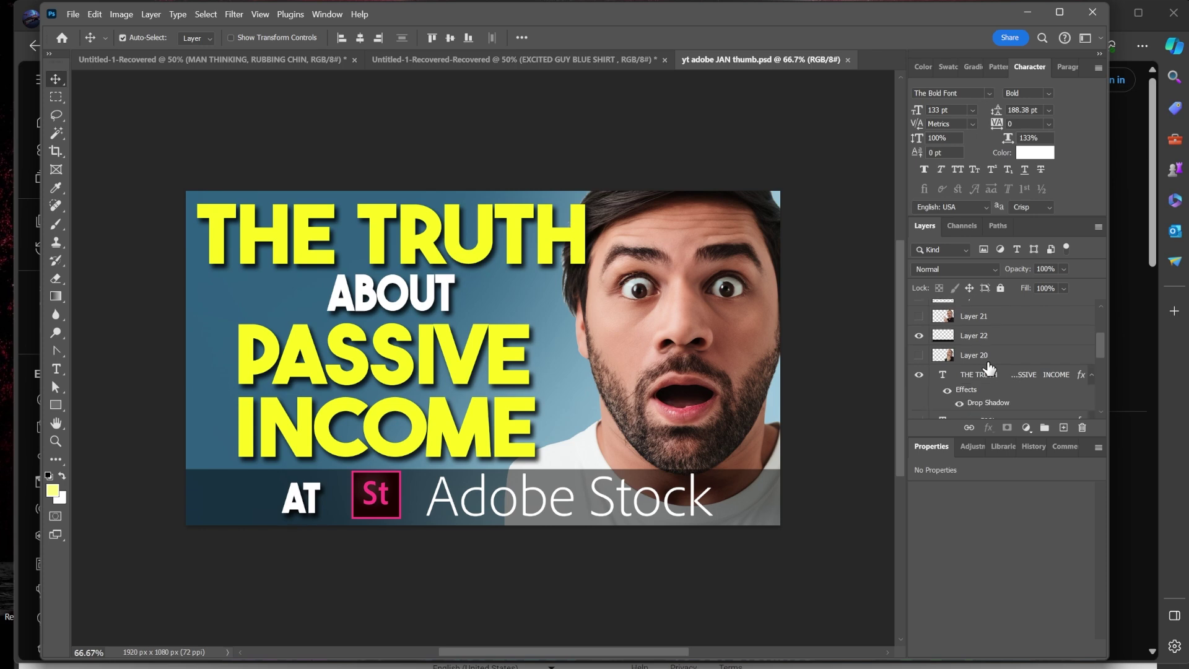
{"action": "scroll", "coordinate": [989, 368], "scroll_direction": "down", "scroll_amount": 3}
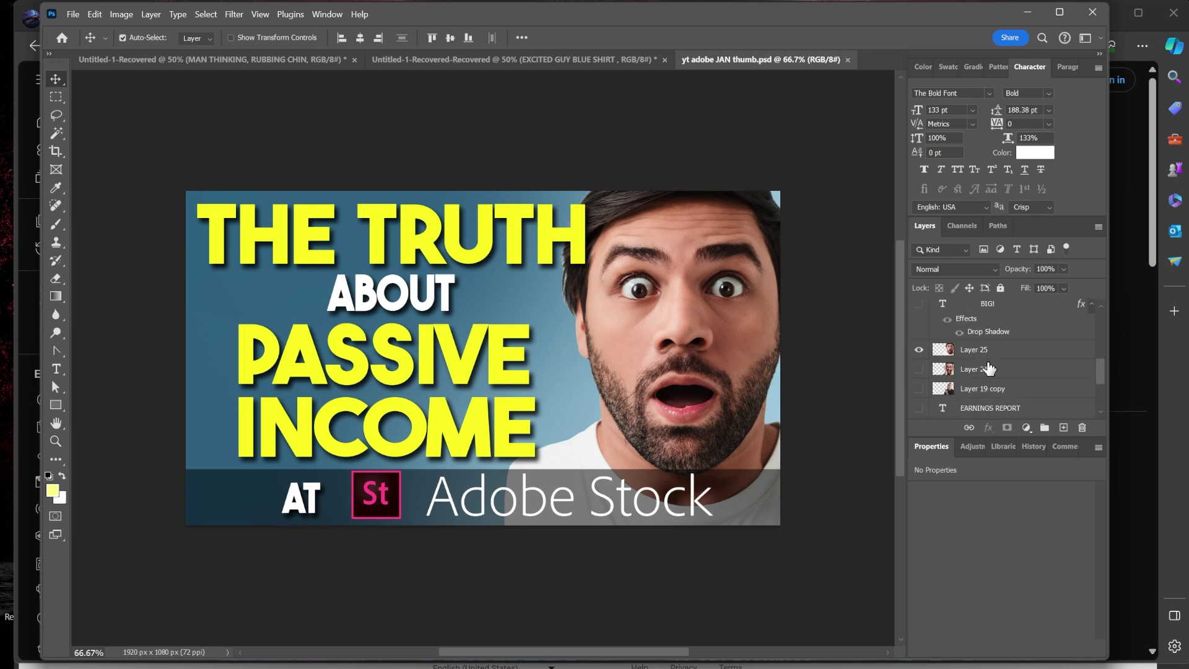
{"action": "left_click", "coordinate": [918, 350]}
{"action": "left_click", "coordinate": [918, 351]}
{"action": "left_click", "coordinate": [918, 350]}
{"action": "left_click", "coordinate": [918, 351]}
{"action": "left_click", "coordinate": [918, 351]}
{"action": "left_click", "coordinate": [918, 350]}
{"action": "left_click", "coordinate": [918, 351]}
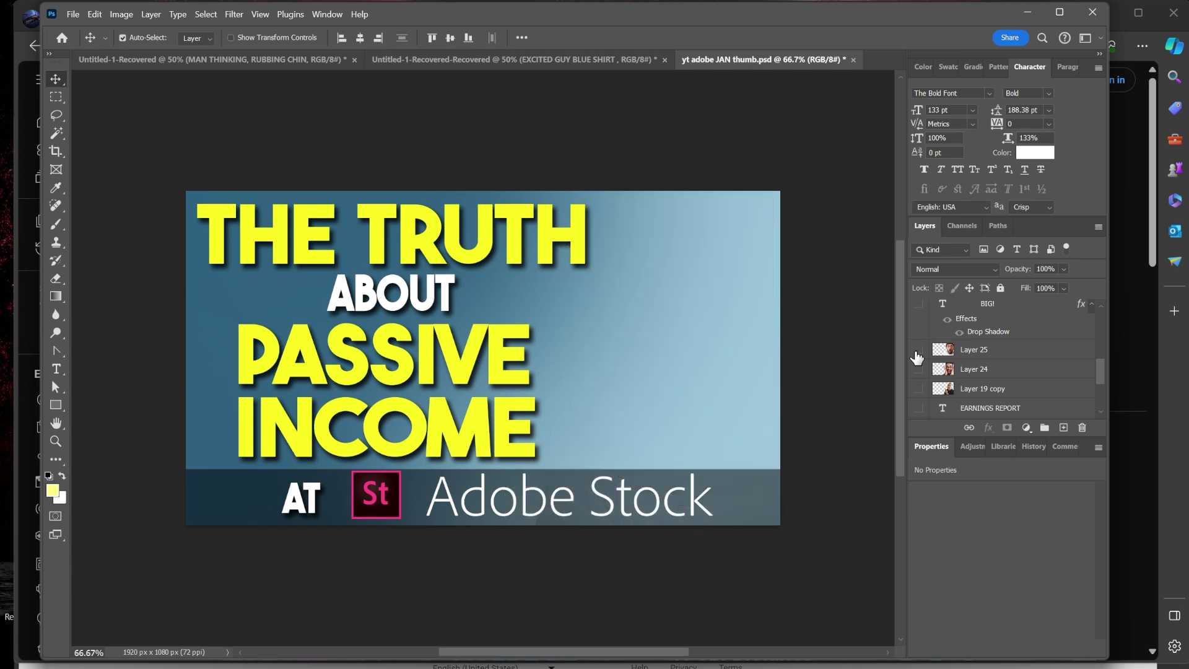
{"action": "left_click", "coordinate": [918, 351]}
{"action": "left_click", "coordinate": [918, 350]}
{"action": "left_click", "coordinate": [251, 58]}
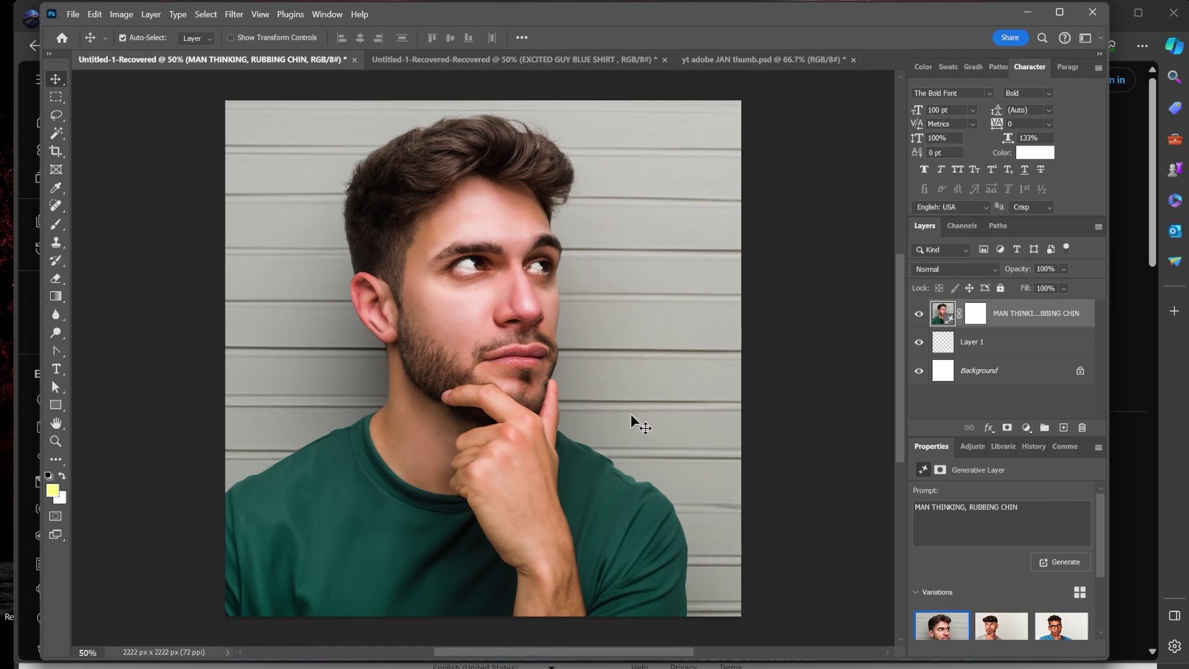
- Preview the thinking-man variations and settle on the bearded, tattooed man in a light-blue T-shirt
{"action": "left_click", "coordinate": [995, 619]}
{"action": "left_click", "coordinate": [1058, 631]}
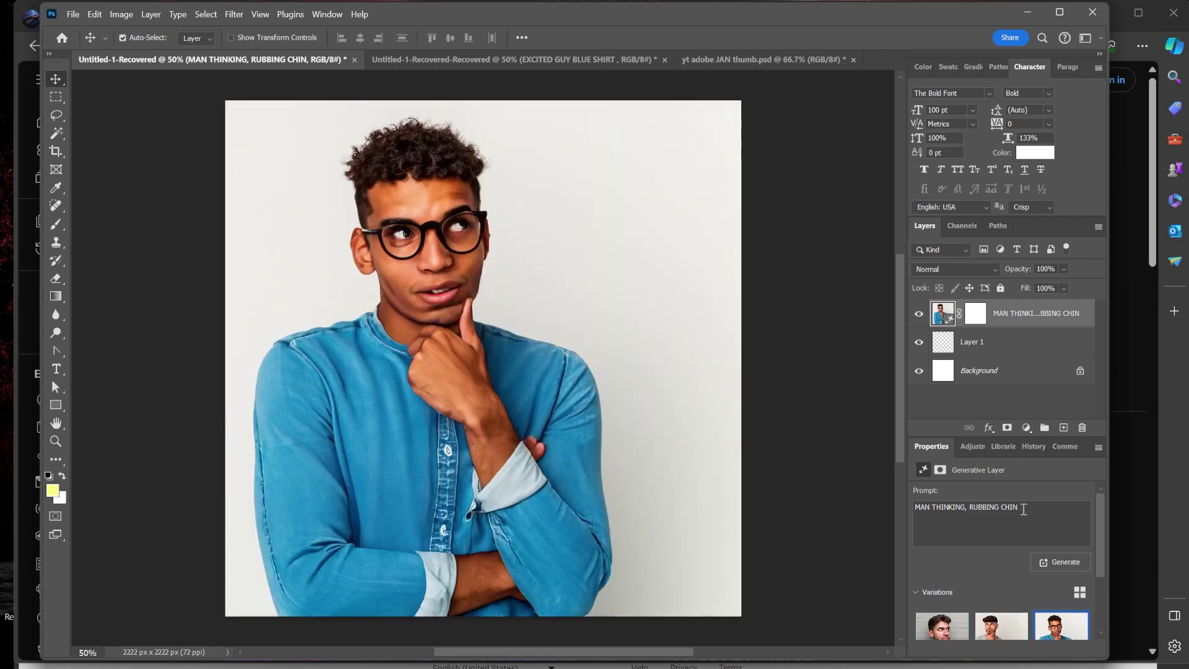
{"action": "scroll", "coordinate": [1024, 509], "scroll_direction": "down", "scroll_amount": 3}
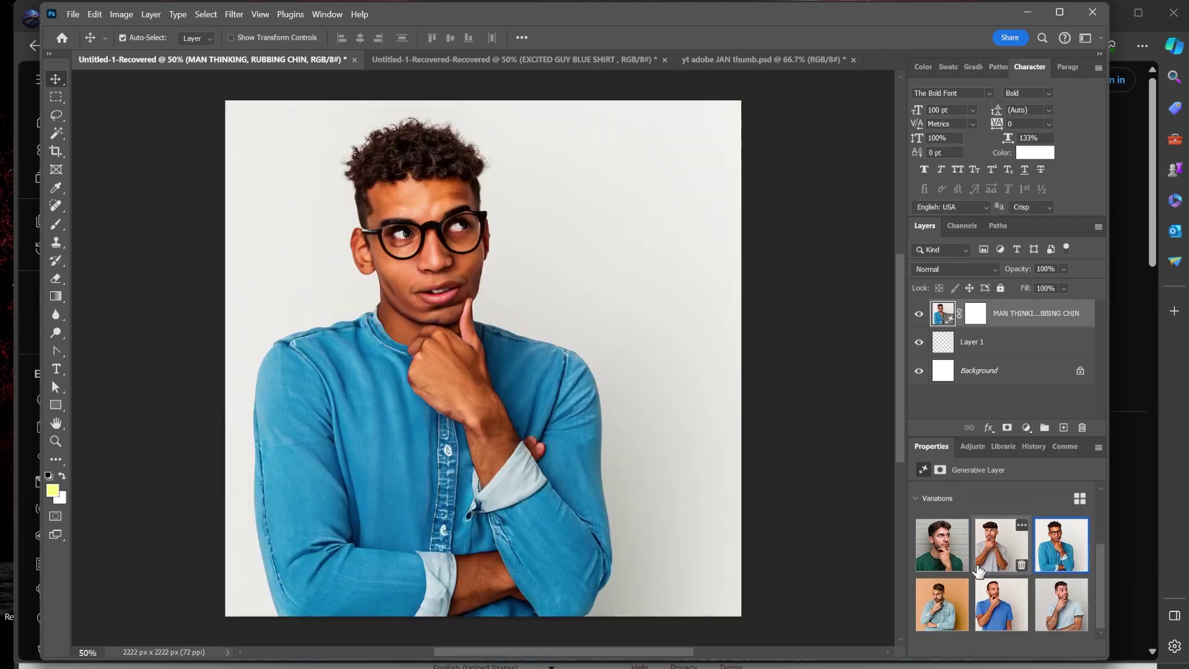
{"action": "left_click", "coordinate": [945, 604]}
{"action": "left_click", "coordinate": [1010, 607]}
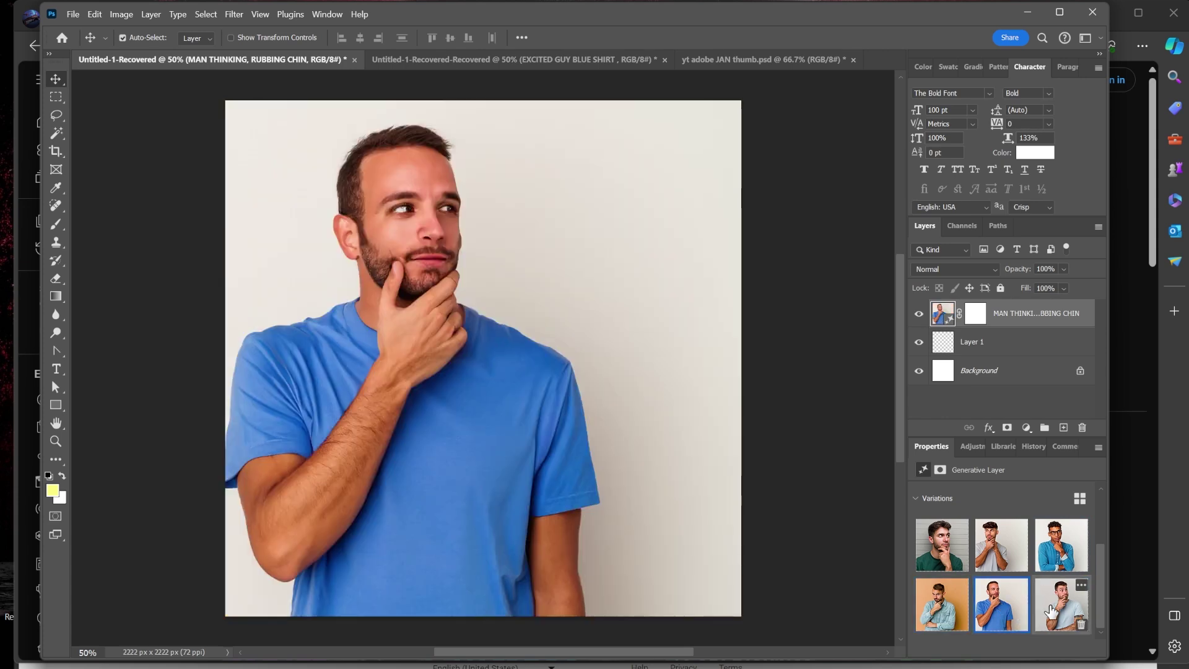
{"action": "left_click", "coordinate": [1050, 610]}
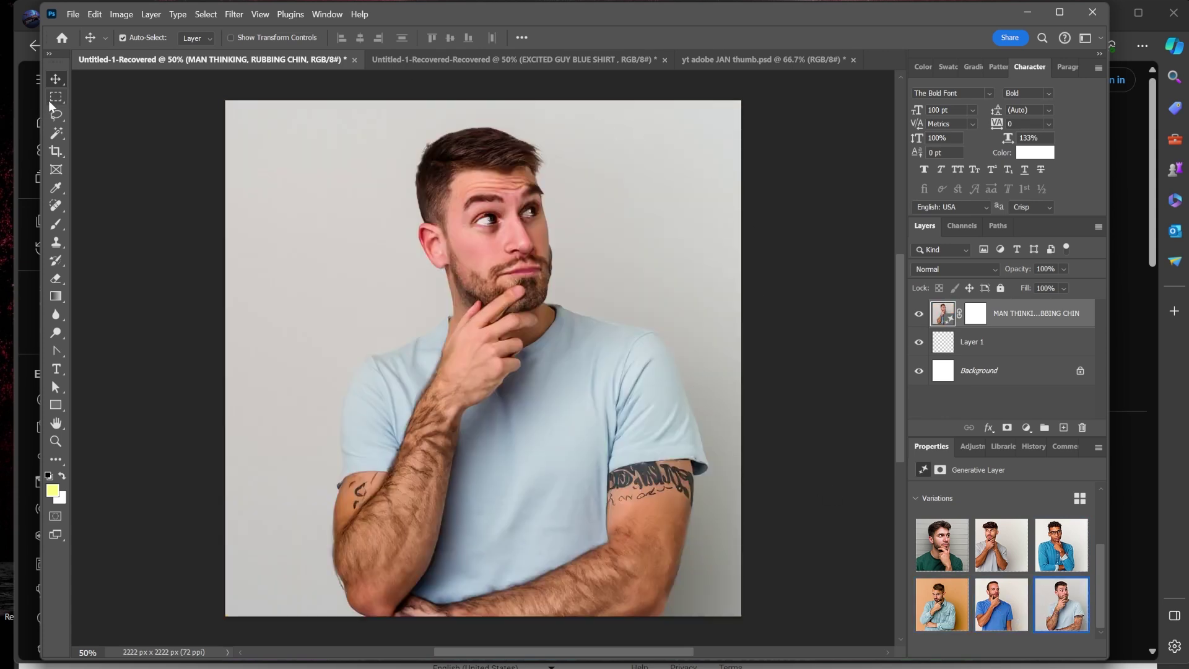
- Hide the MAN THINKING layer, make Layer 1 active and select the entire canvas
{"action": "left_click", "coordinate": [920, 314]}
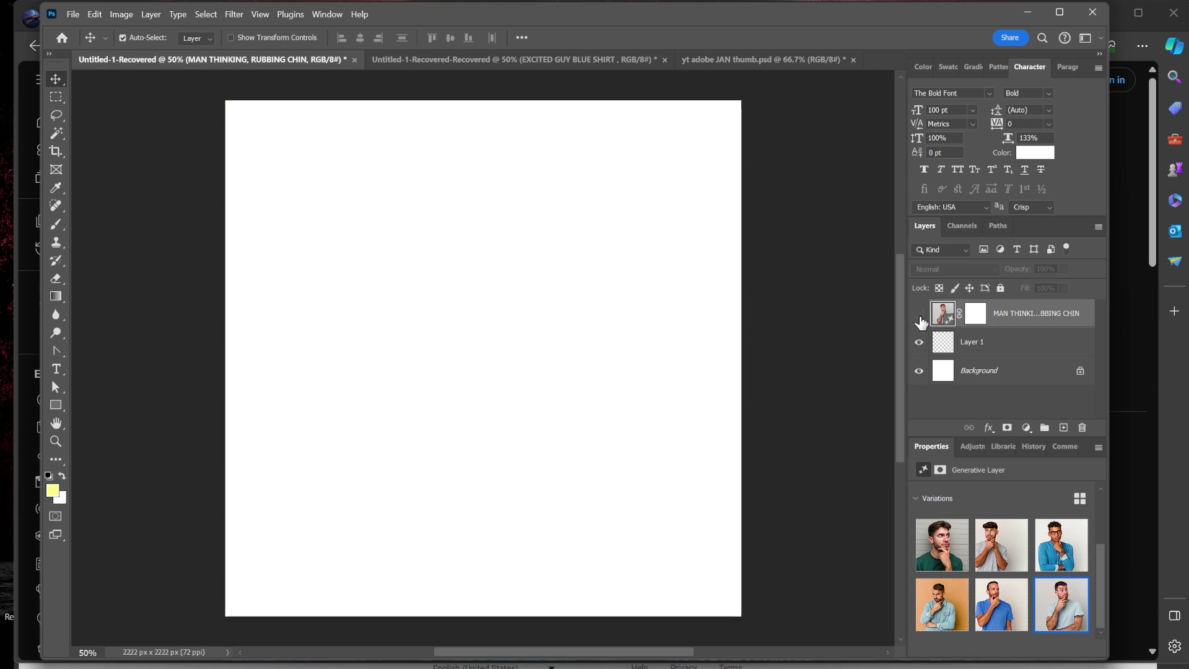
{"action": "left_click", "coordinate": [960, 341]}
{"action": "key", "text": "m"}
{"action": "key", "text": "ctrl+a"}
- Generative Fill the whole canvas with the prompt 'woman shocked face'
{"action": "right_click", "coordinate": [590, 260]}
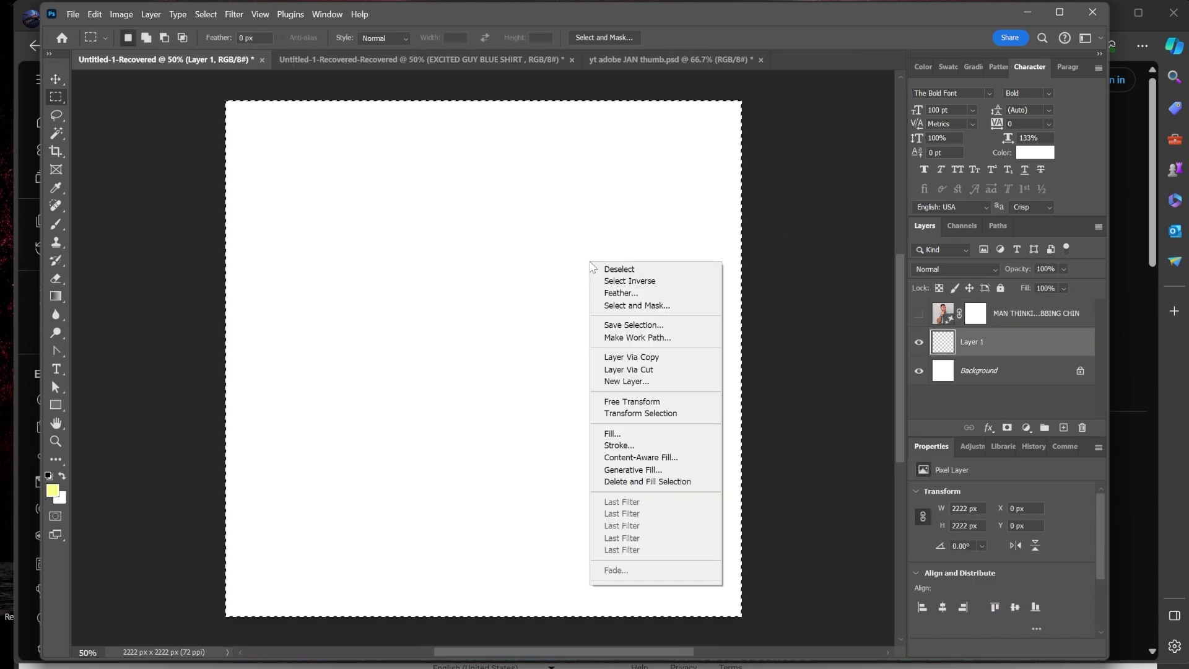
{"action": "left_click", "coordinate": [652, 474]}
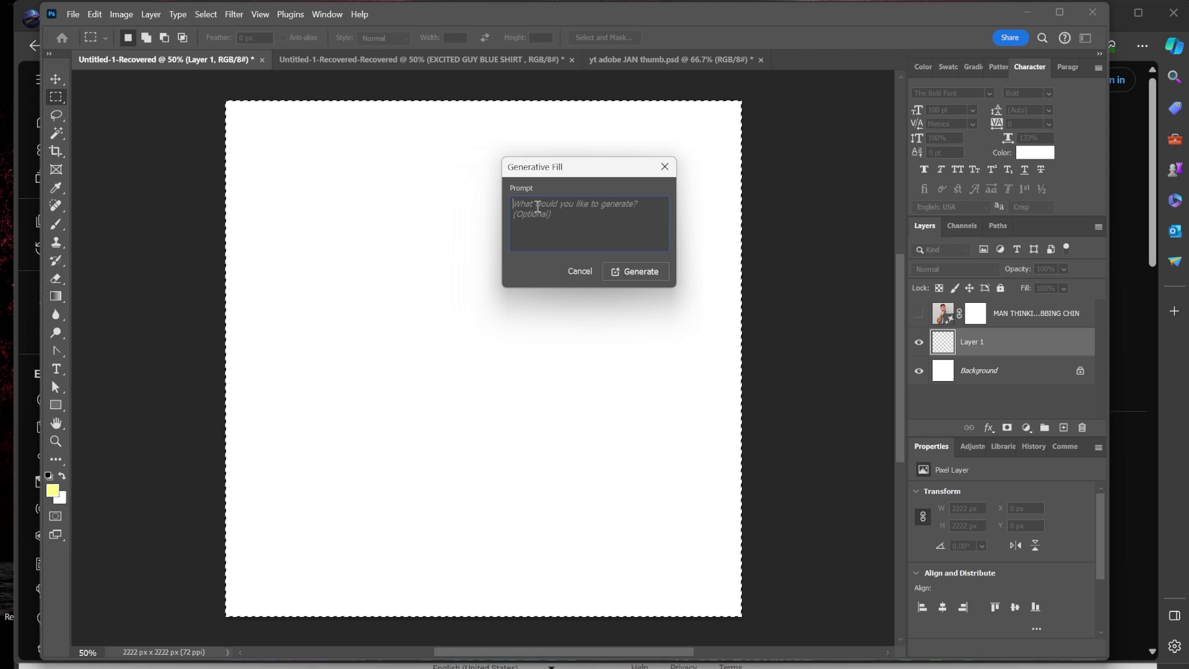
{"action": "type", "text": "woman shocked face"}
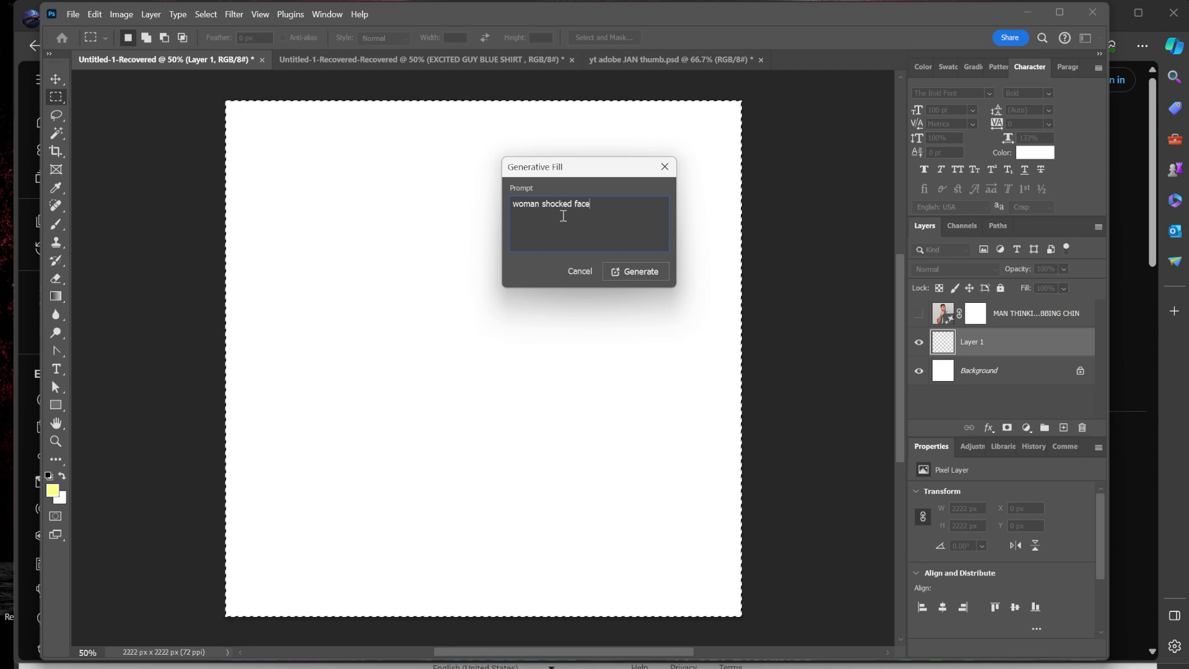
{"action": "left_click", "coordinate": [639, 273]}
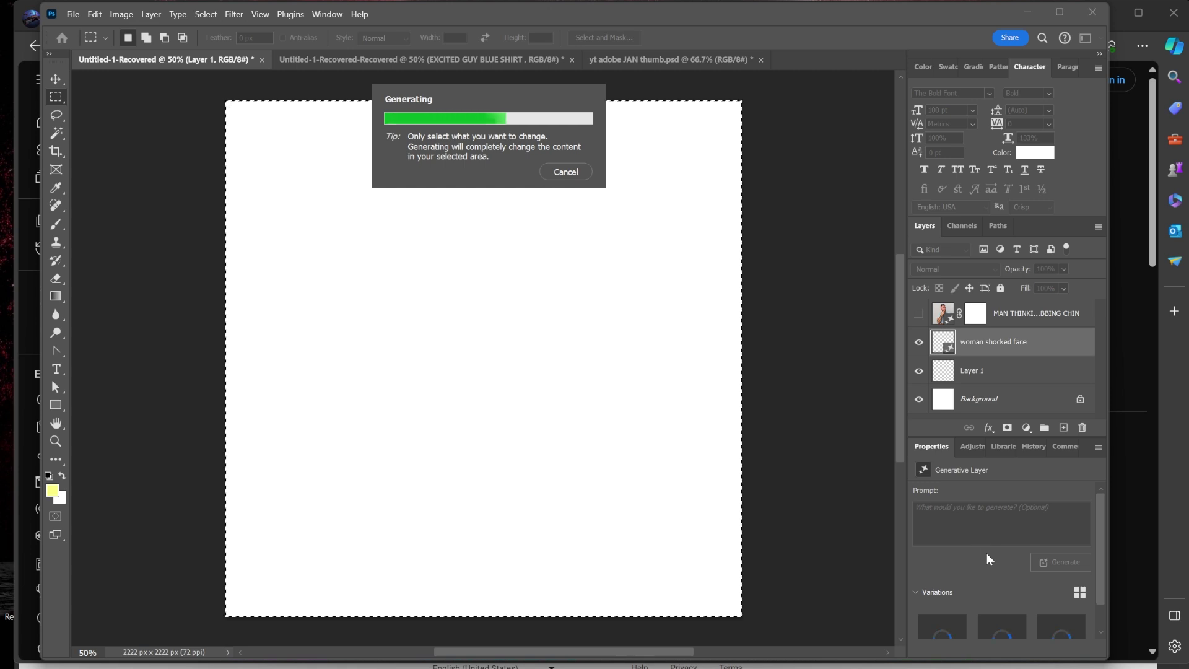
- Wait for the shocked woman in a cream sweater to finish generating across the canvas
{"action": "scroll", "coordinate": [987, 552], "scroll_direction": "down", "scroll_amount": 2}
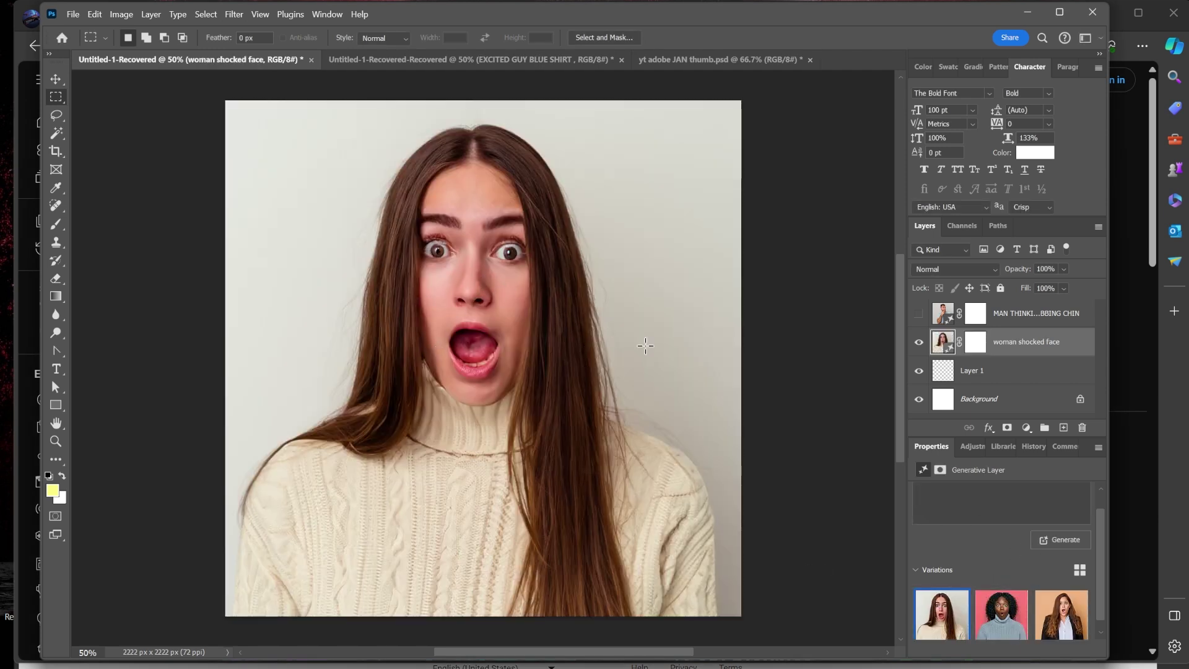
- Compare the shocked-woman variations and choose the long-haired woman in a black blazer on peach
{"action": "left_click", "coordinate": [1012, 623]}
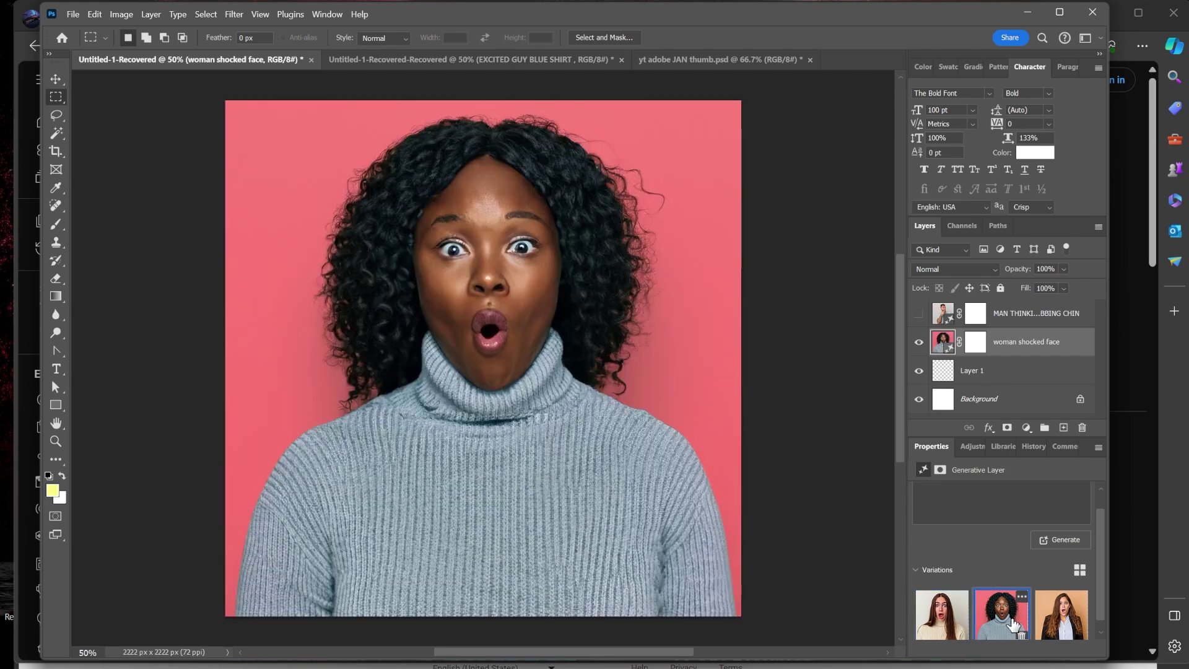
{"action": "left_click", "coordinate": [1065, 626]}
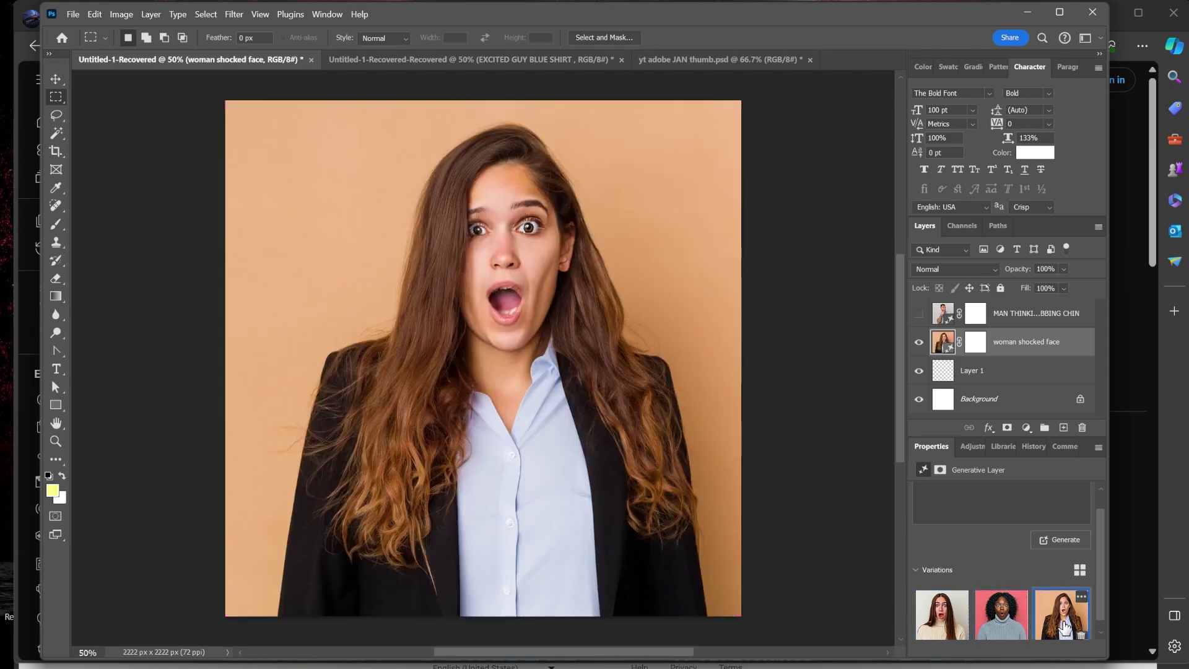
{"action": "left_click", "coordinate": [1005, 625]}
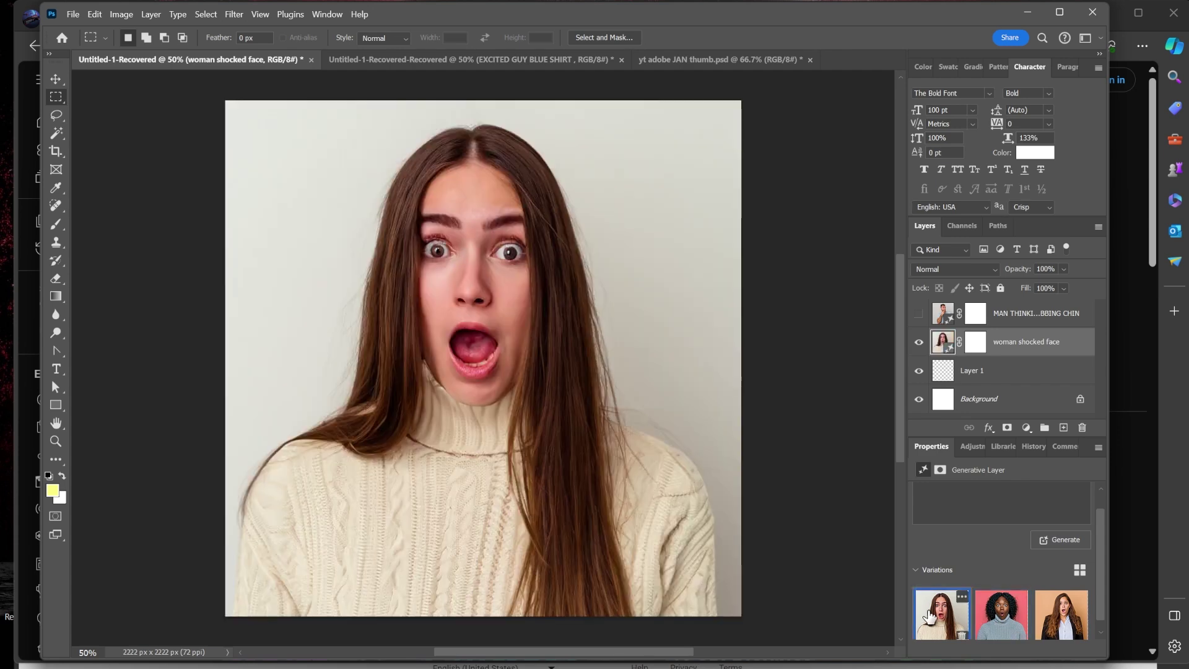
{"action": "left_click", "coordinate": [932, 620]}
{"action": "left_click", "coordinate": [993, 622]}
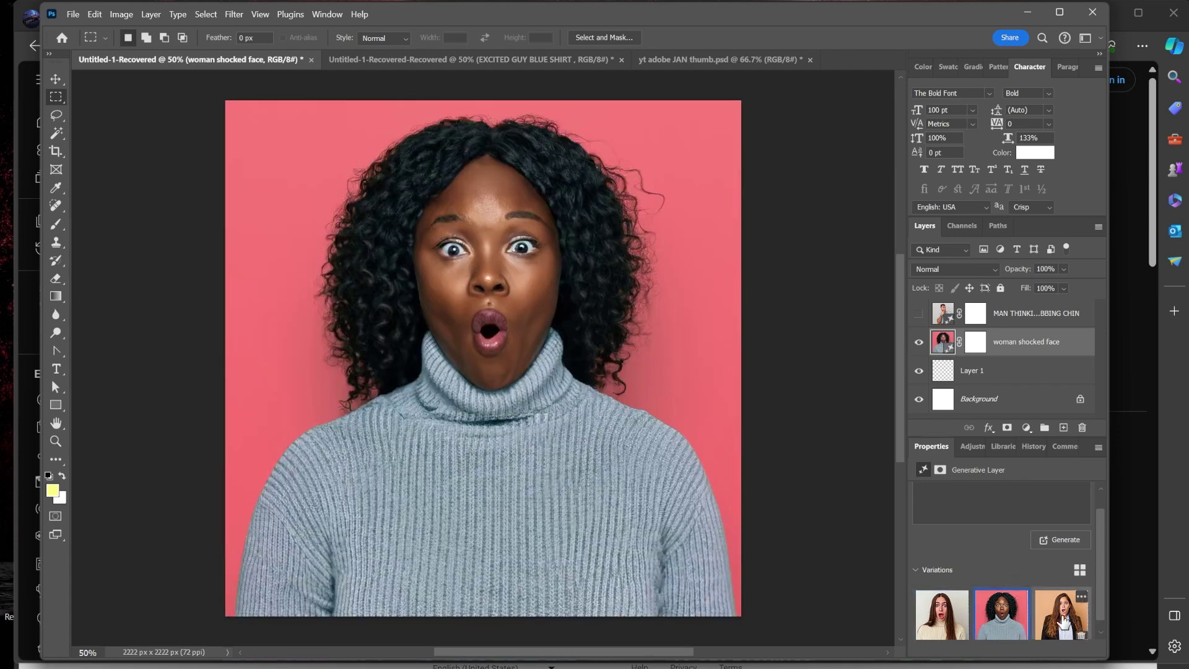
{"action": "left_click", "coordinate": [1065, 623]}
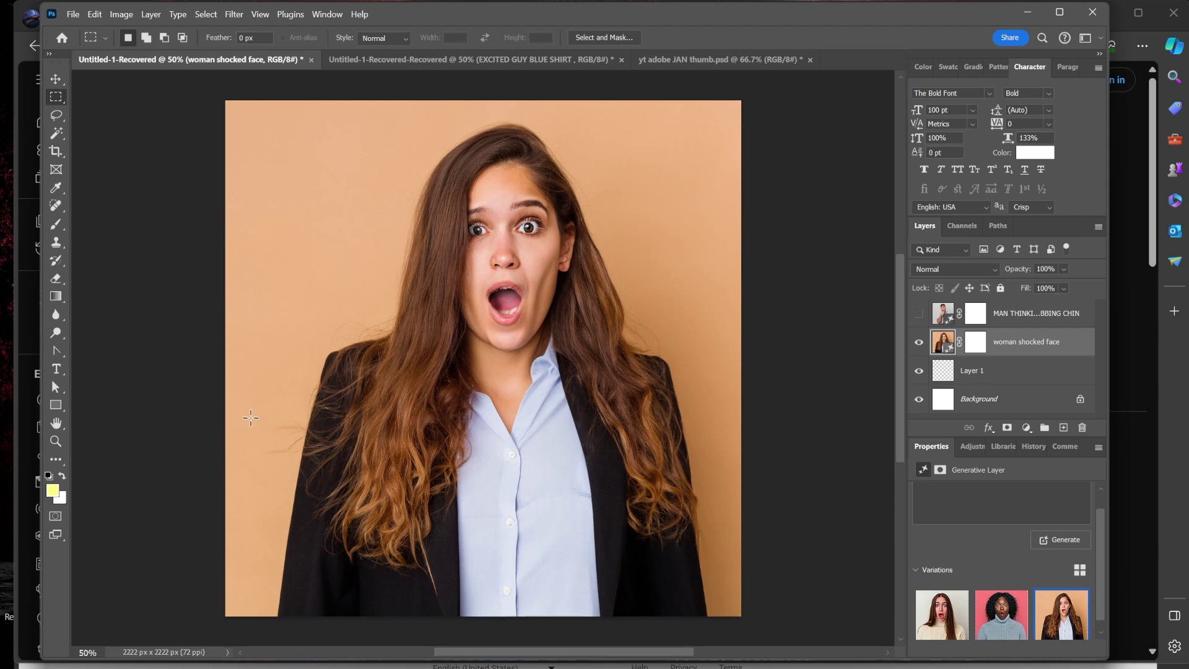
{"action": "left_click", "coordinate": [55, 441]}
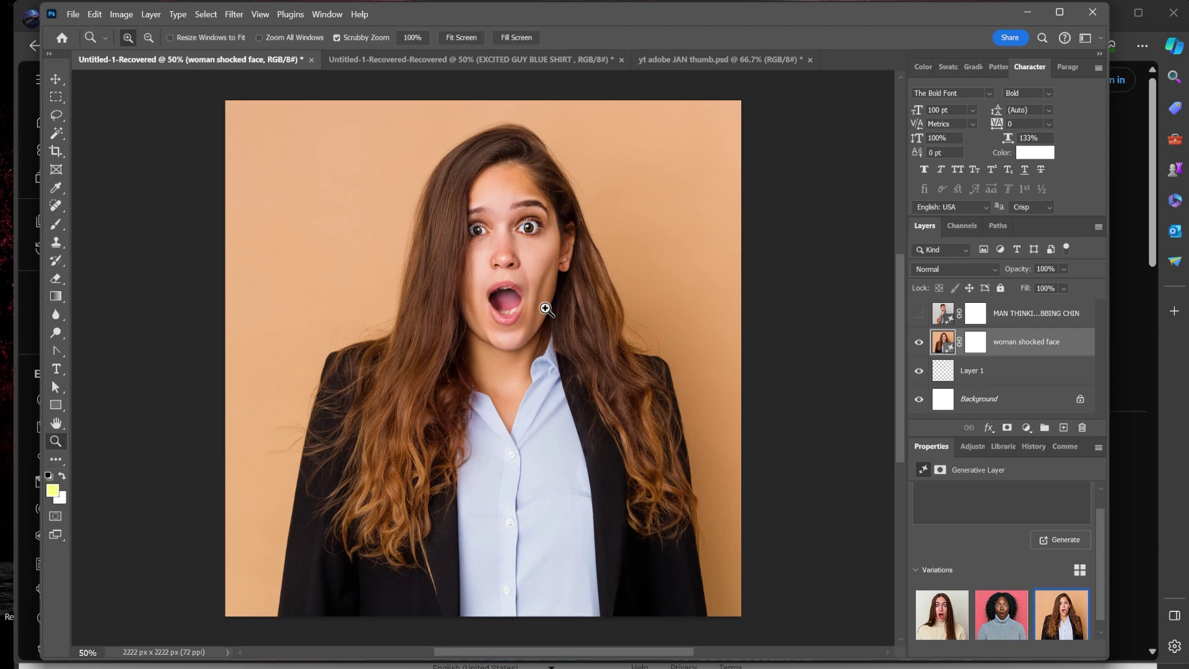
{"action": "left_click", "coordinate": [507, 285]}
{"action": "left_click", "coordinate": [520, 251]}
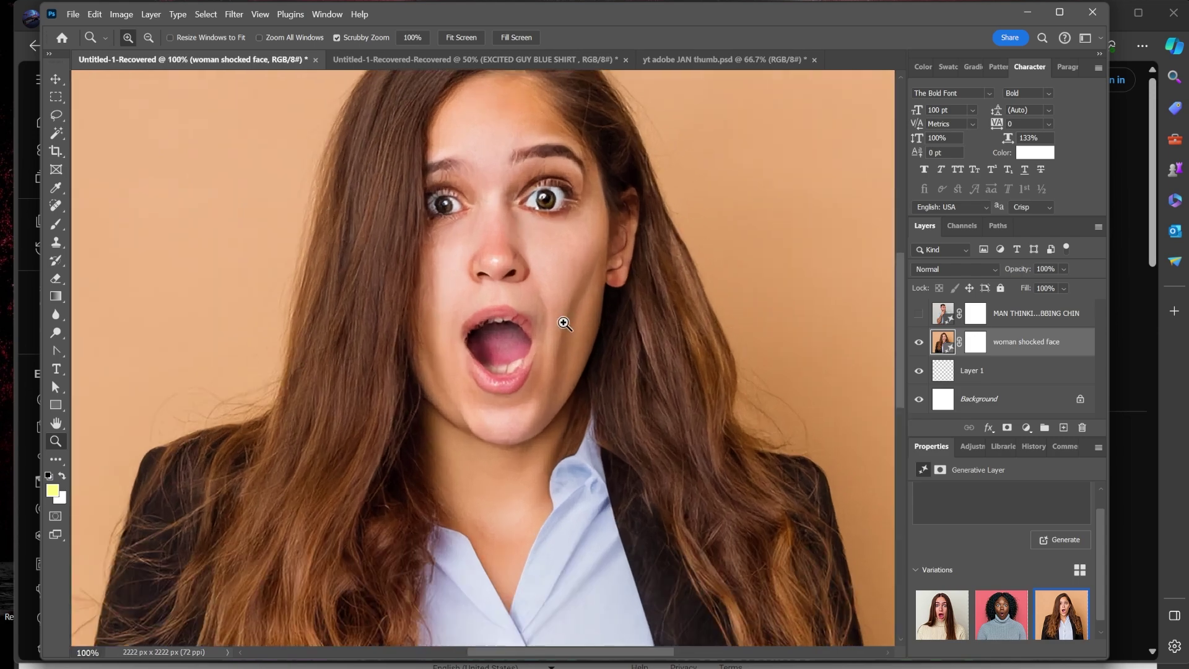
{"action": "left_click", "coordinate": [564, 323]}
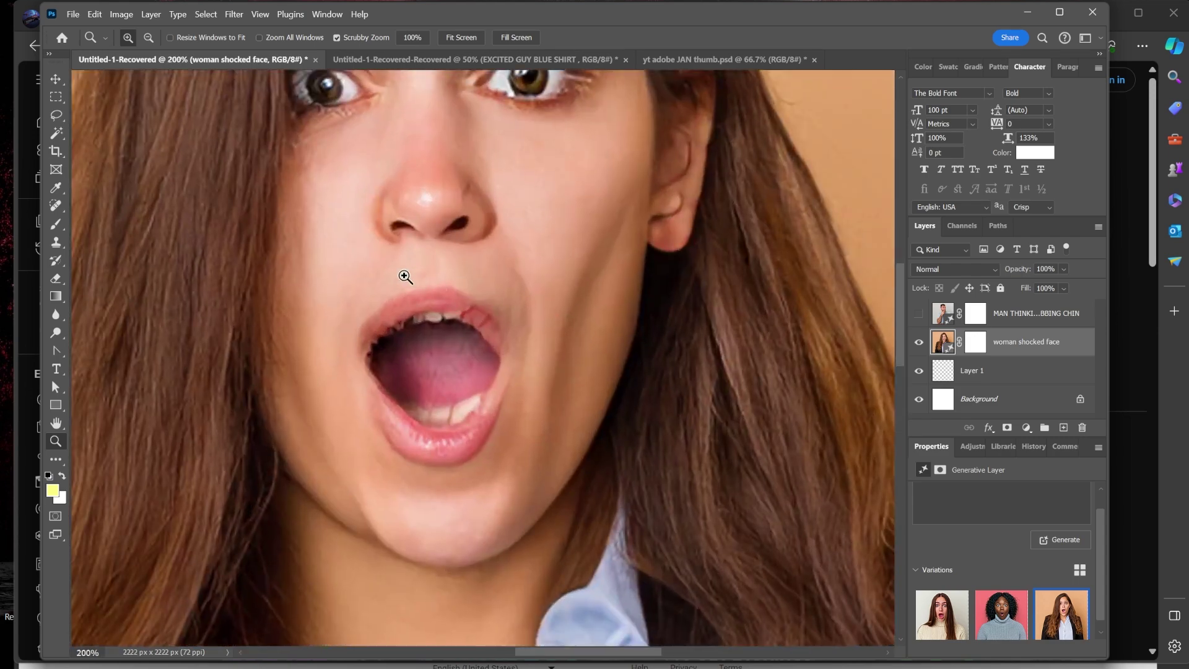
{"action": "scroll", "coordinate": [405, 277], "scroll_direction": "up", "scroll_amount": 2}
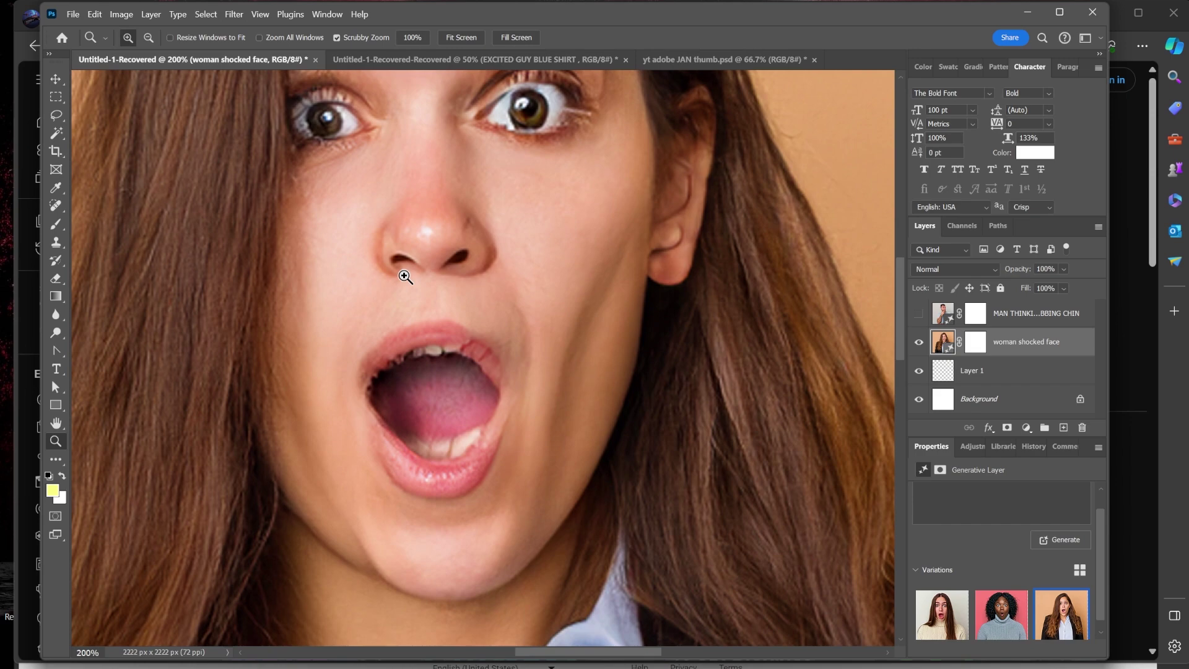
{"action": "left_click", "coordinate": [272, 124]}
{"action": "scroll", "coordinate": [381, 186], "scroll_direction": "up", "scroll_amount": 1}
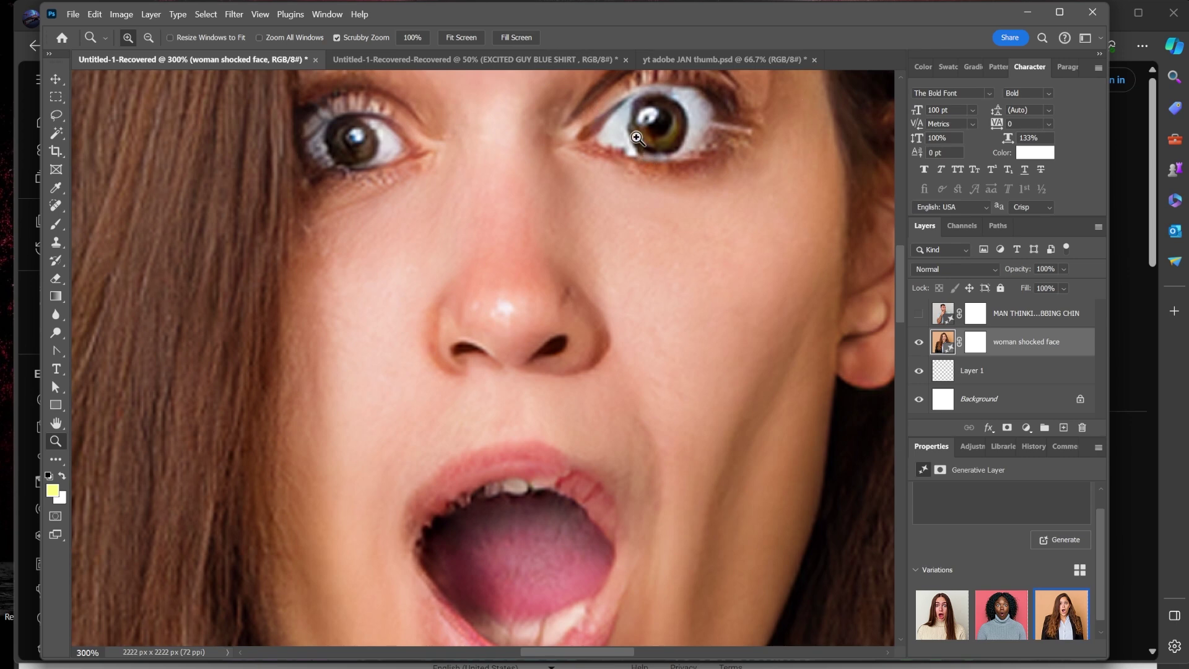
{"action": "scroll", "coordinate": [585, 309], "scroll_direction": "down", "scroll_amount": 2}
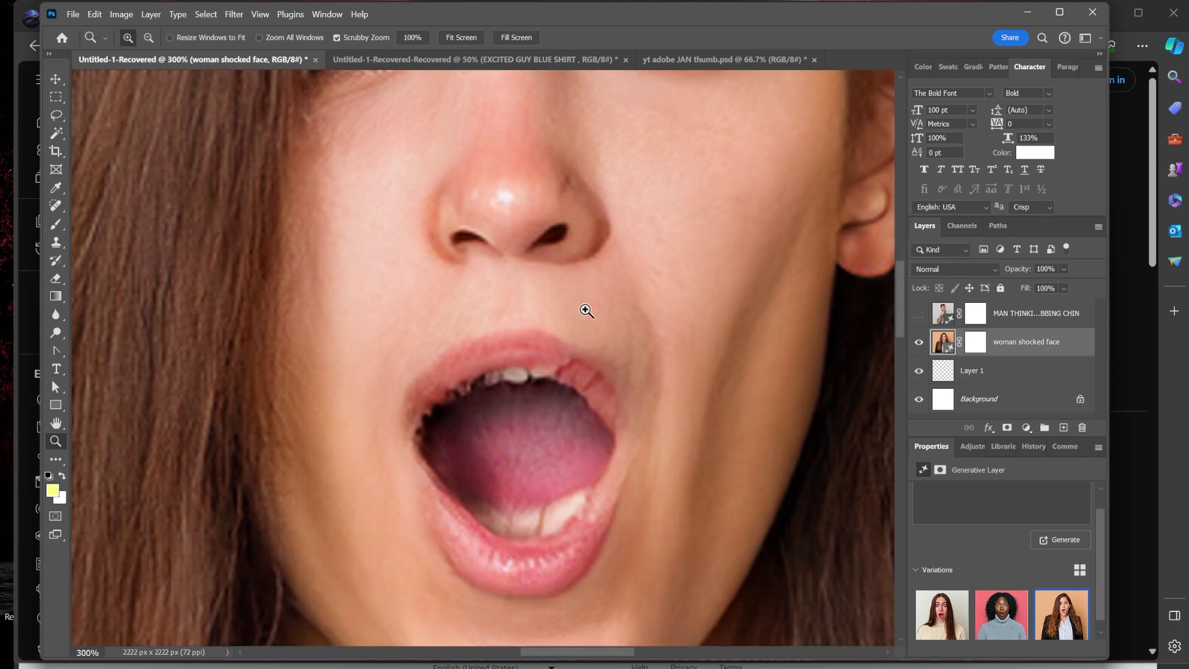
{"action": "scroll", "coordinate": [586, 312], "scroll_direction": "down", "scroll_amount": 1}
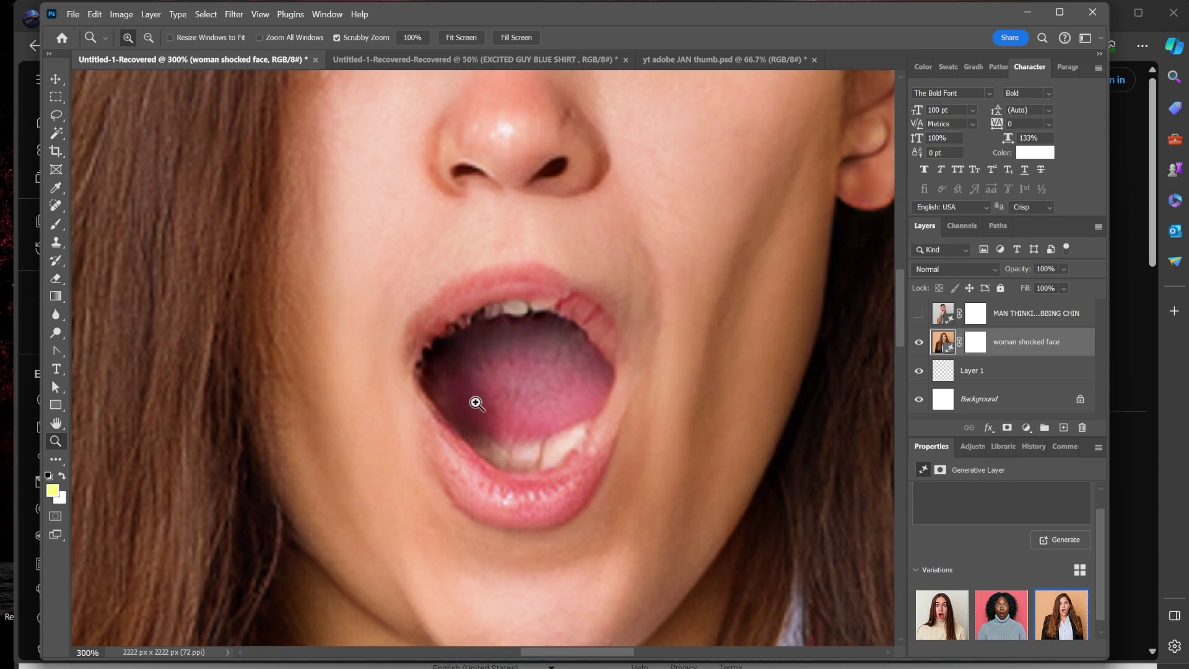
{"action": "left_click", "coordinate": [521, 454]}
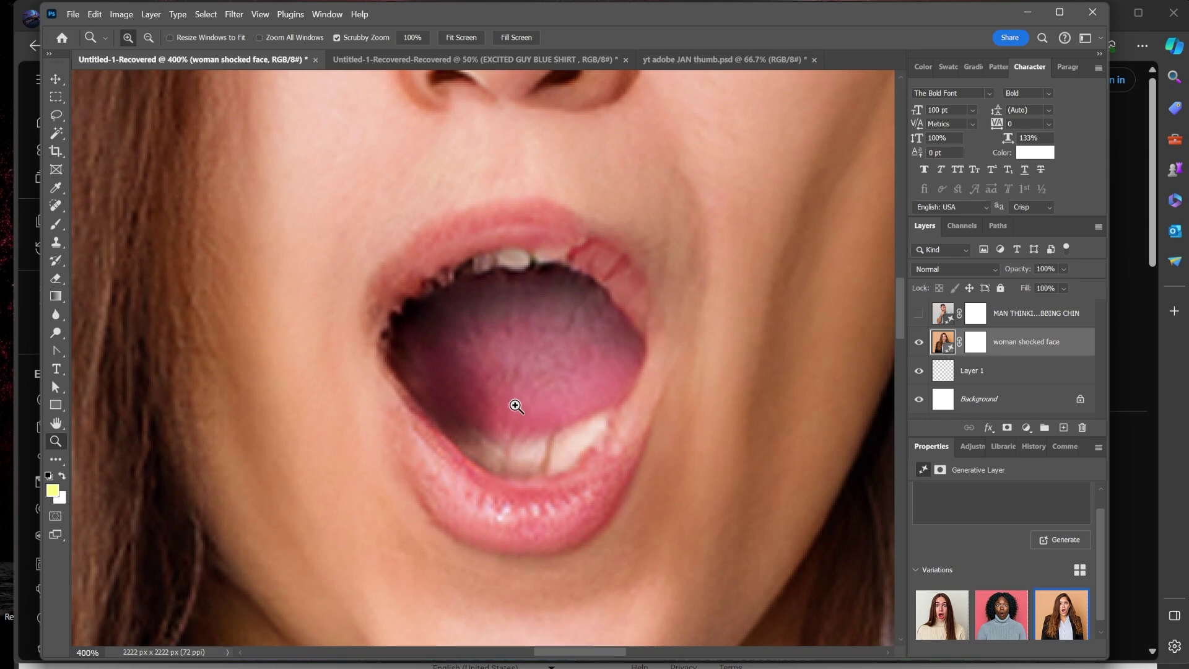
{"action": "left_click", "coordinate": [519, 387], "text": "alt"}
{"action": "left_click", "coordinate": [520, 380], "text": "alt"}
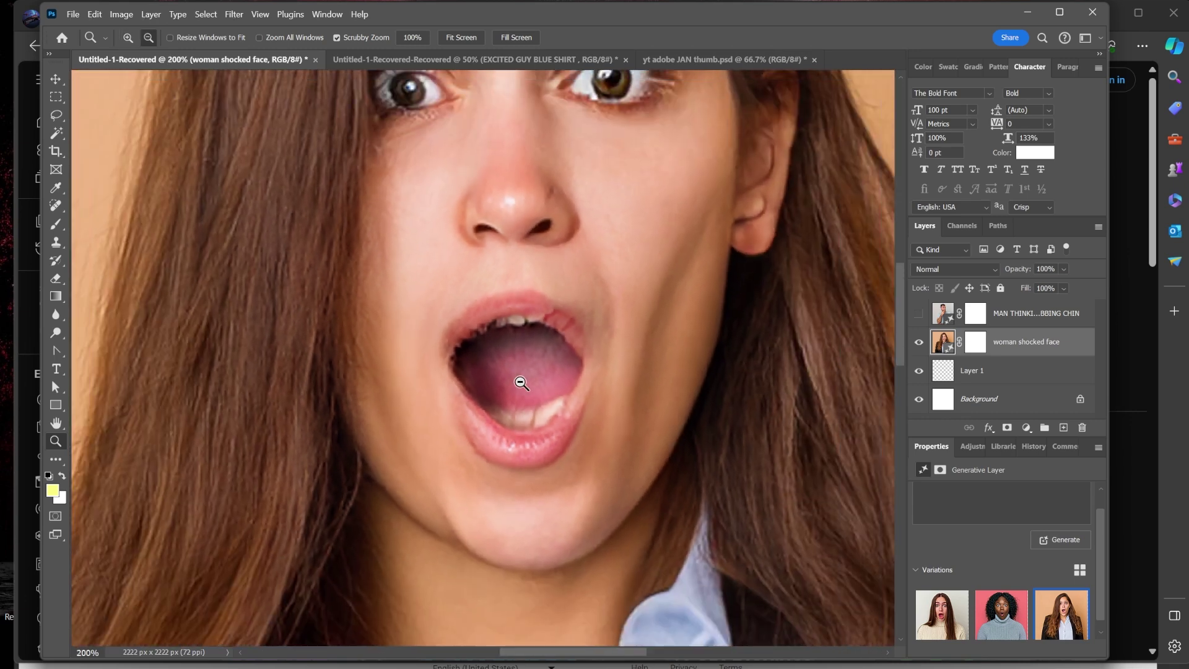
{"action": "left_click", "coordinate": [522, 383], "text": "alt"}
{"action": "left_click", "coordinate": [542, 345], "text": "alt"}
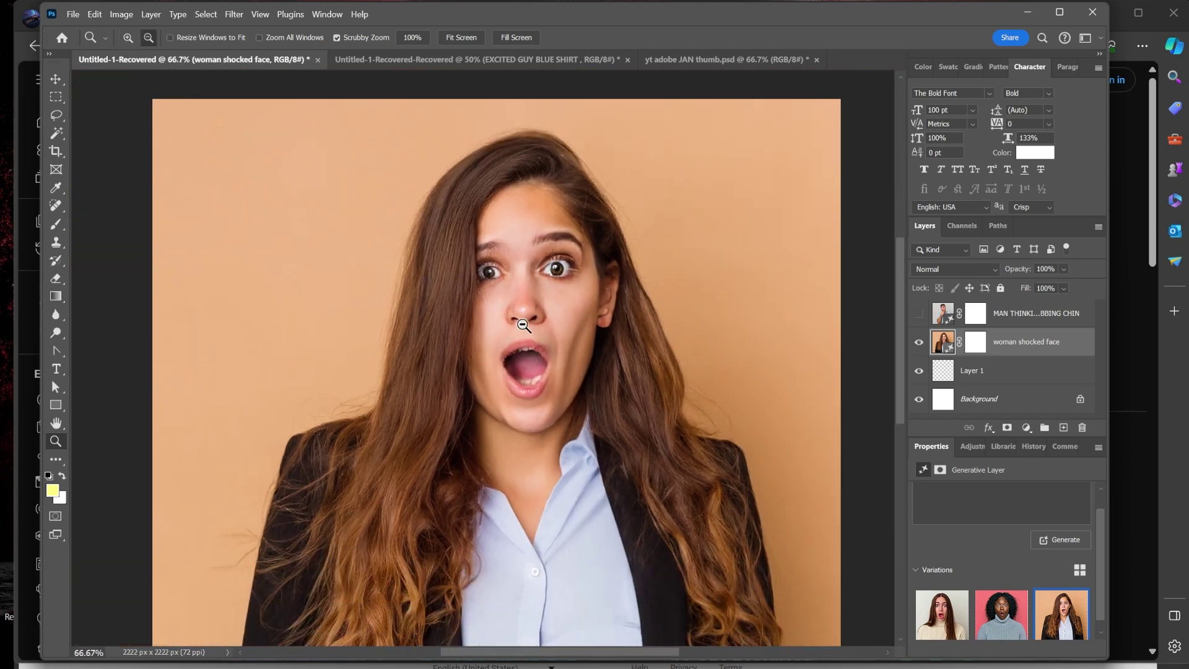
- Show the pink-background variation and zoom in on the mouth, then back out
{"action": "left_click", "coordinate": [991, 622]}
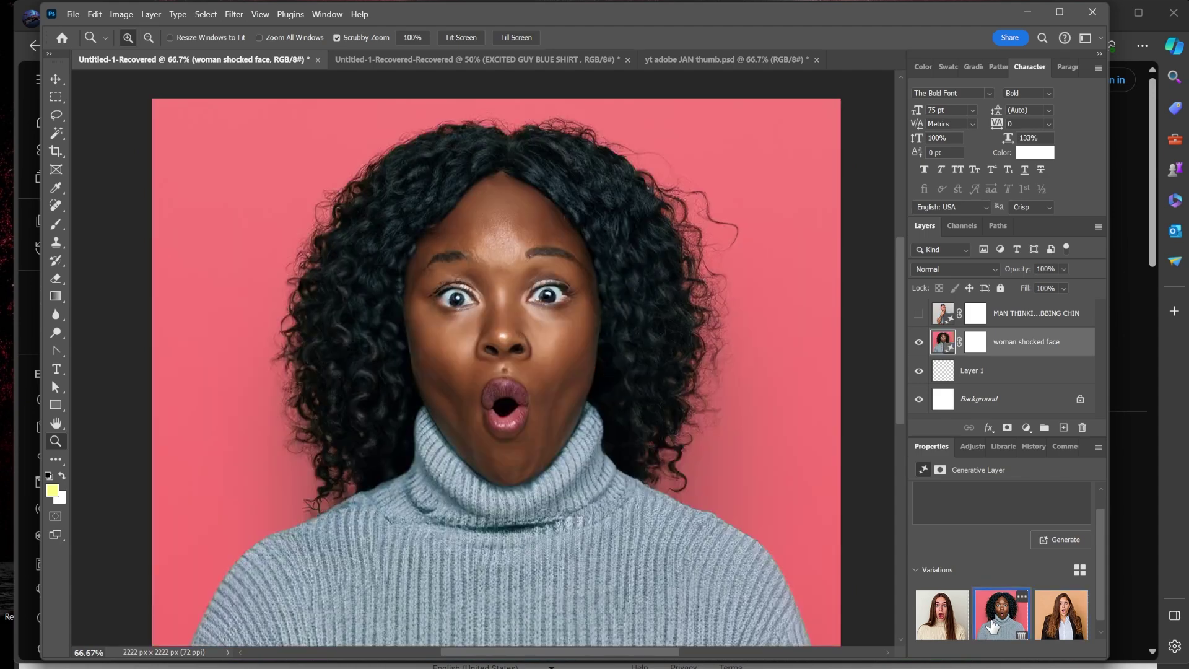
{"action": "left_click", "coordinate": [511, 375]}
{"action": "left_click", "coordinate": [510, 374]}
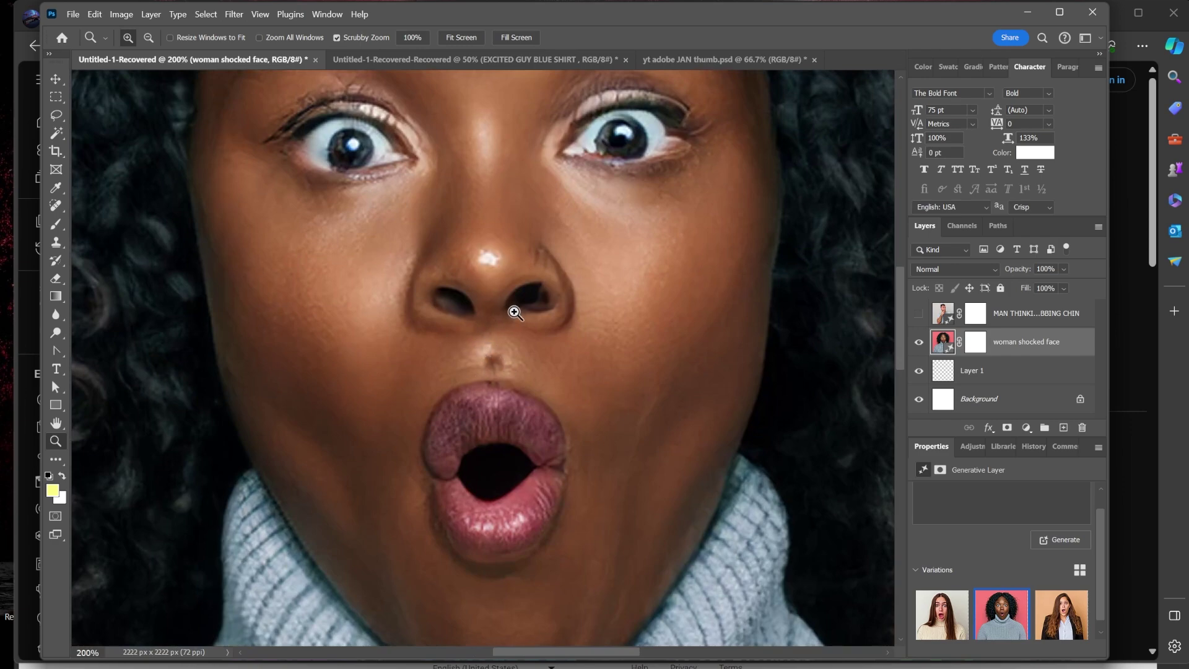
{"action": "left_click", "coordinate": [502, 347], "text": "alt"}
{"action": "left_click", "coordinate": [502, 348], "text": "alt"}
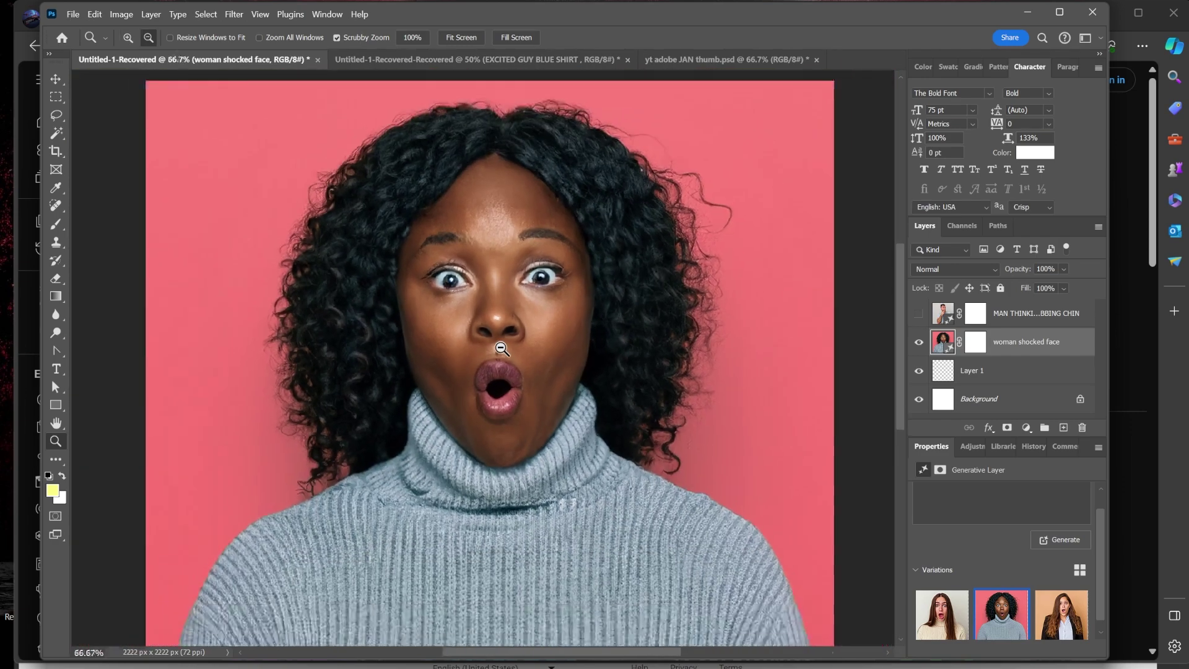
{"action": "scroll", "coordinate": [509, 438], "scroll_direction": "down", "scroll_amount": 1}
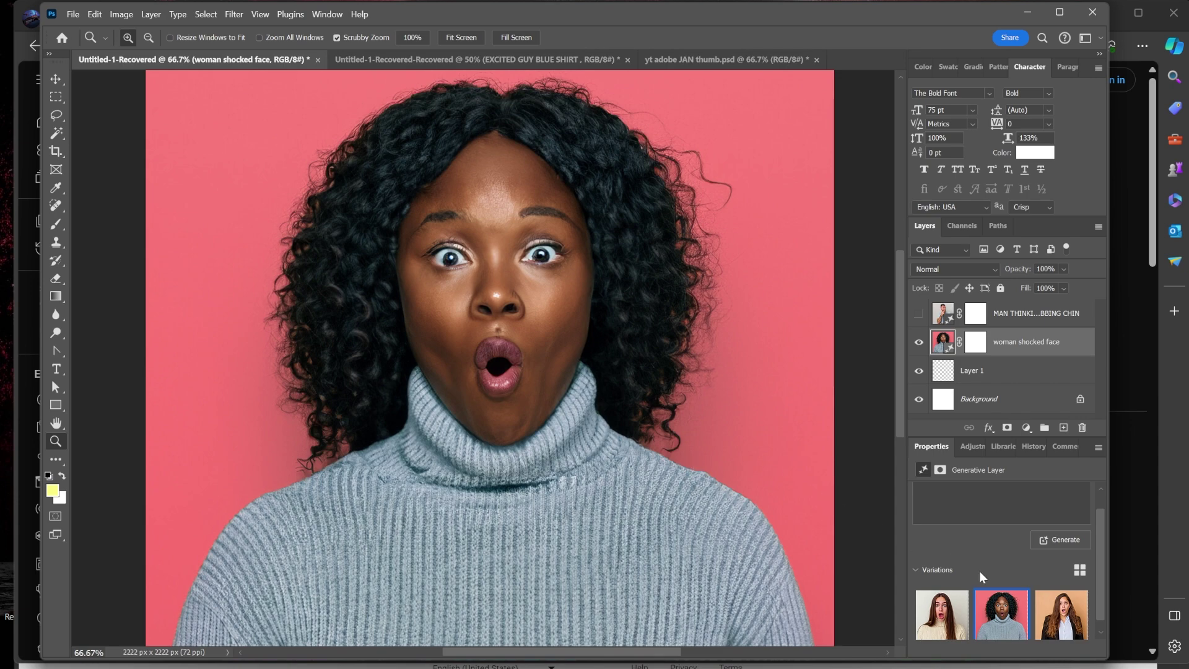
- Inspect the long-haired woman variation up close on face and mouth, then reselect it
{"action": "left_click", "coordinate": [1067, 617]}
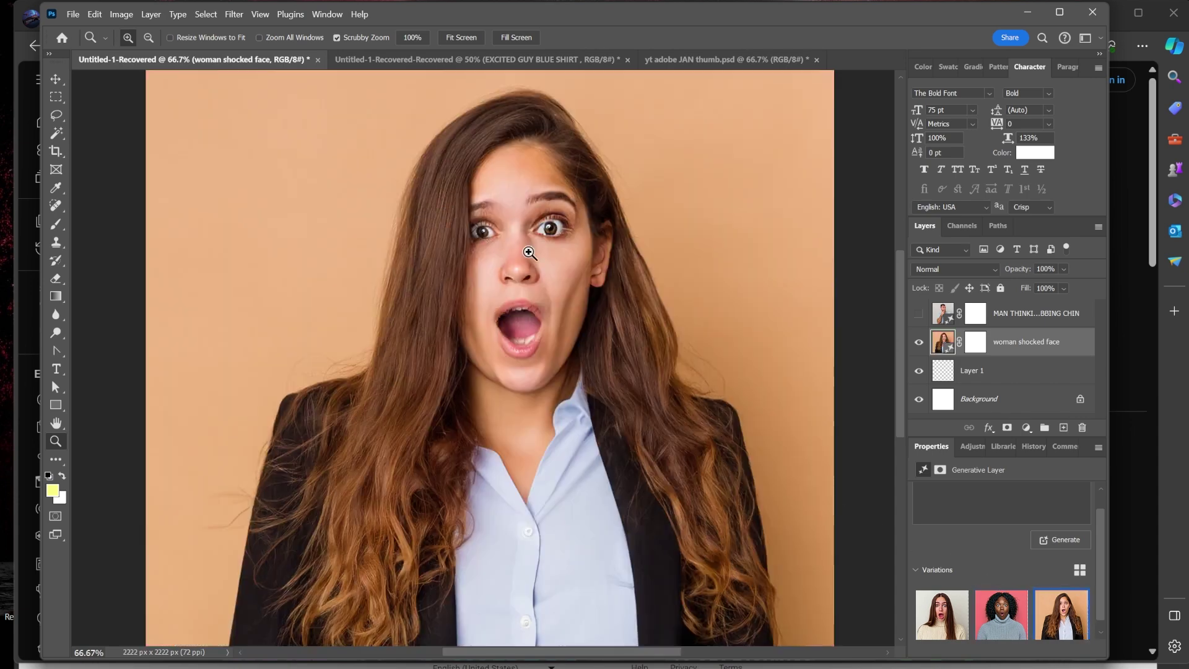
{"action": "left_click", "coordinate": [531, 254]}
{"action": "left_click", "coordinate": [551, 369]}
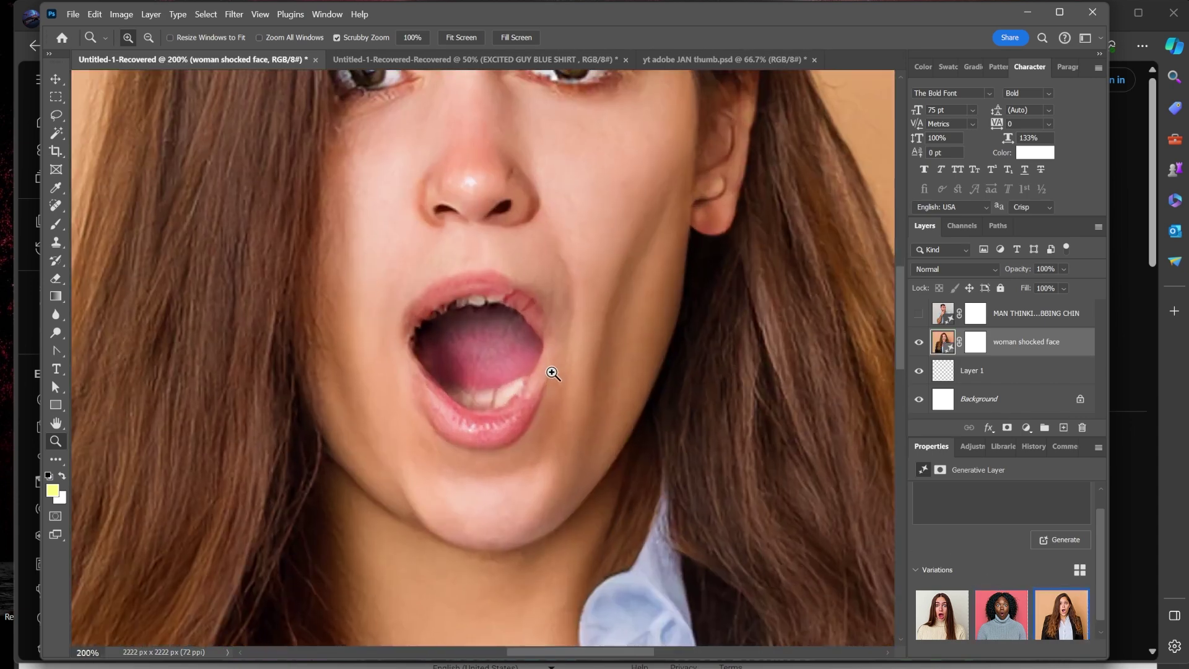
{"action": "scroll", "coordinate": [551, 370], "scroll_direction": "up", "scroll_amount": 3}
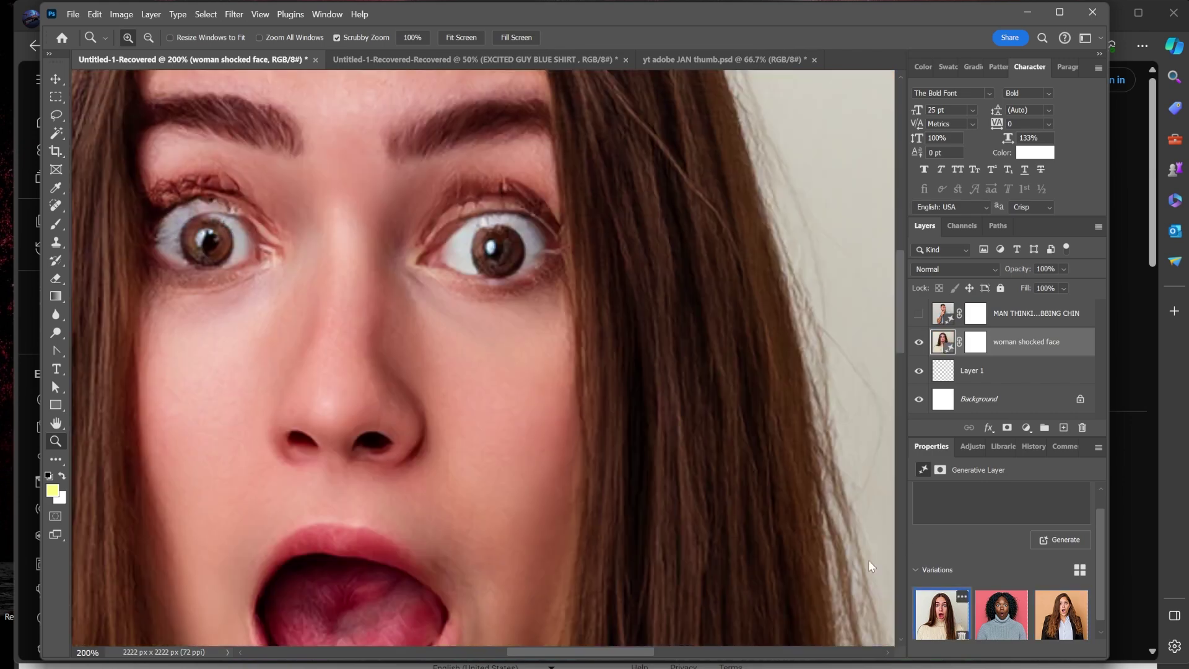
{"action": "scroll", "coordinate": [548, 435], "scroll_direction": "down", "scroll_amount": 3}
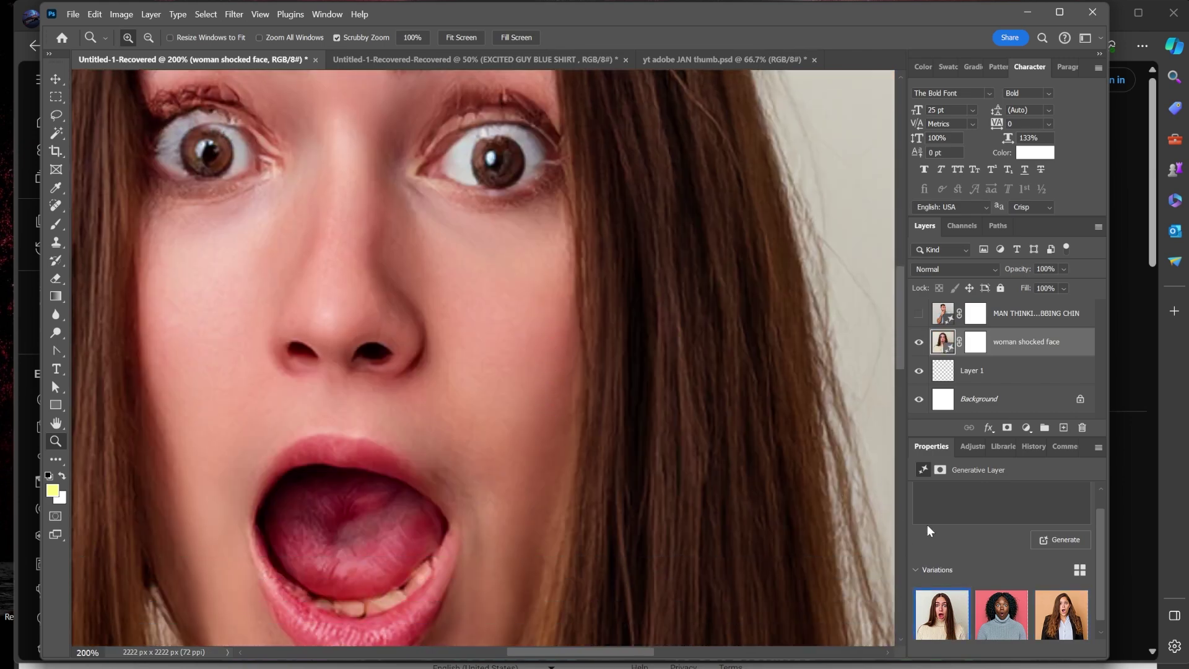
{"action": "left_click", "coordinate": [1061, 610]}
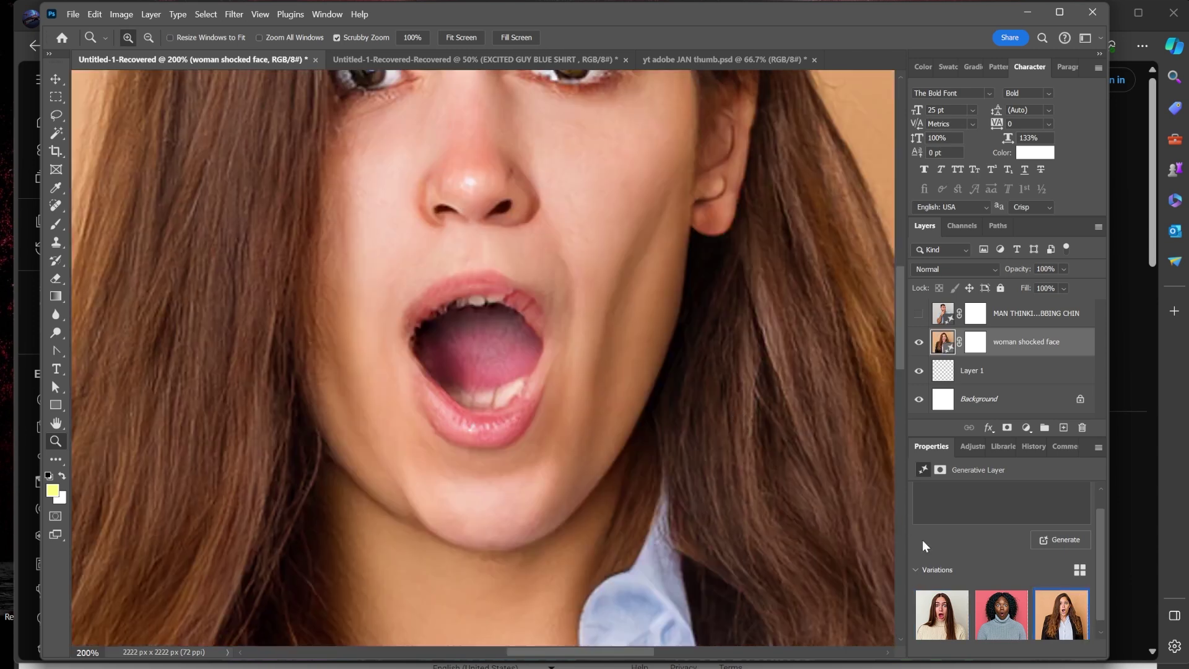
{"action": "scroll", "coordinate": [930, 542], "scroll_direction": "down", "scroll_amount": 1}
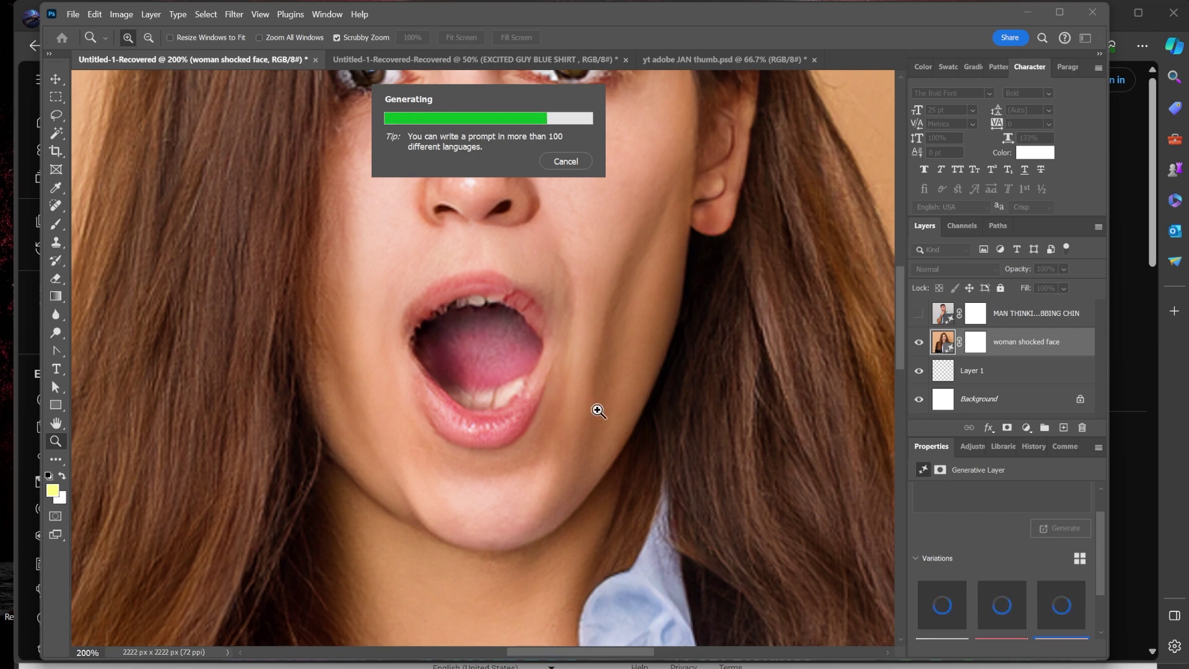
- Wait for the new variations to finish, showing a wide-eyed woman with hand to her cheek
{"action": "scroll", "coordinate": [598, 411], "scroll_direction": "down", "scroll_amount": 1}
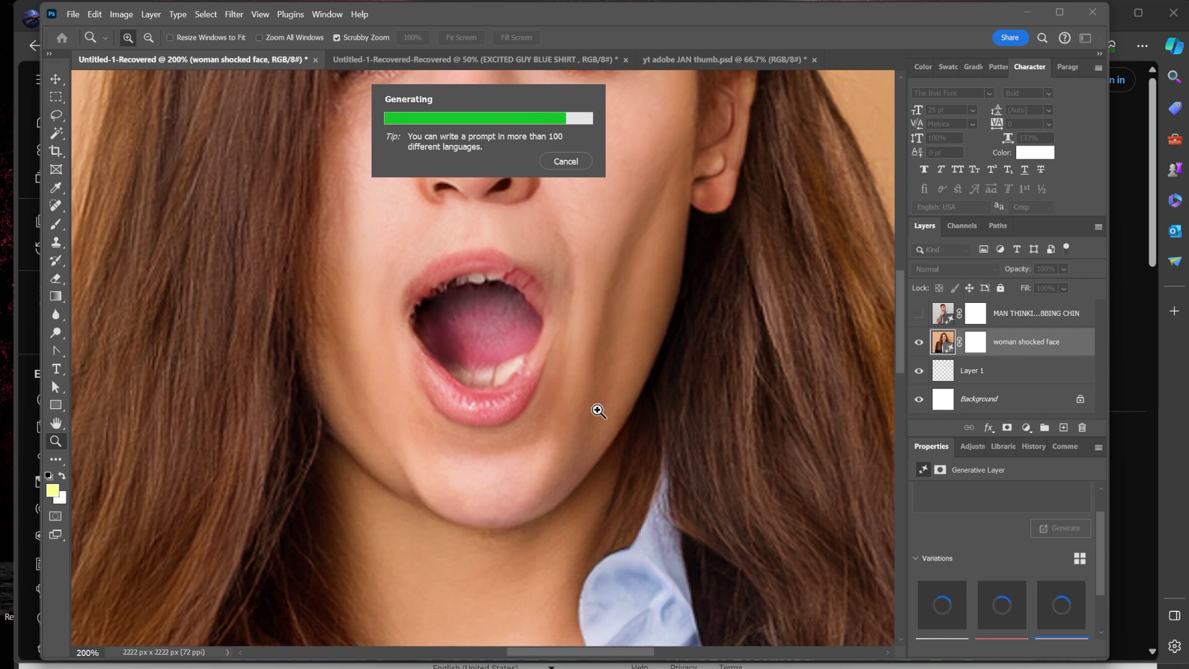
{"action": "scroll", "coordinate": [598, 411], "scroll_direction": "up", "scroll_amount": 3}
{"action": "scroll", "coordinate": [598, 411], "scroll_direction": "up", "scroll_amount": 1}
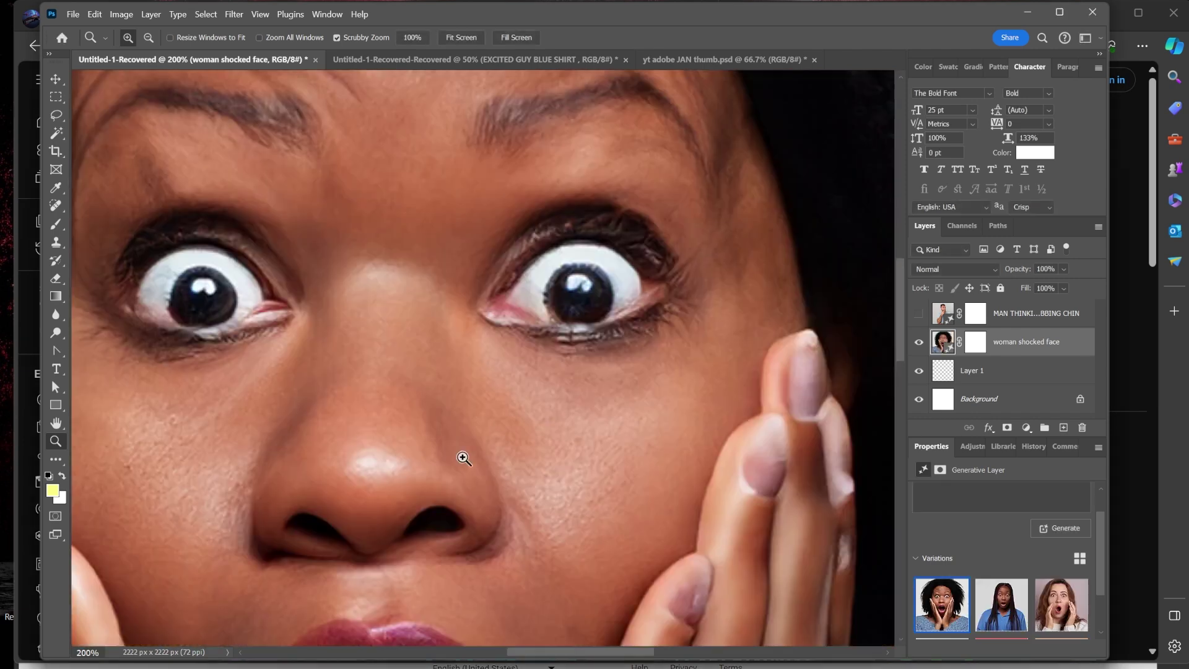
{"action": "left_click", "coordinate": [403, 393], "text": "alt"}
{"action": "left_click", "coordinate": [410, 437], "text": "alt"}
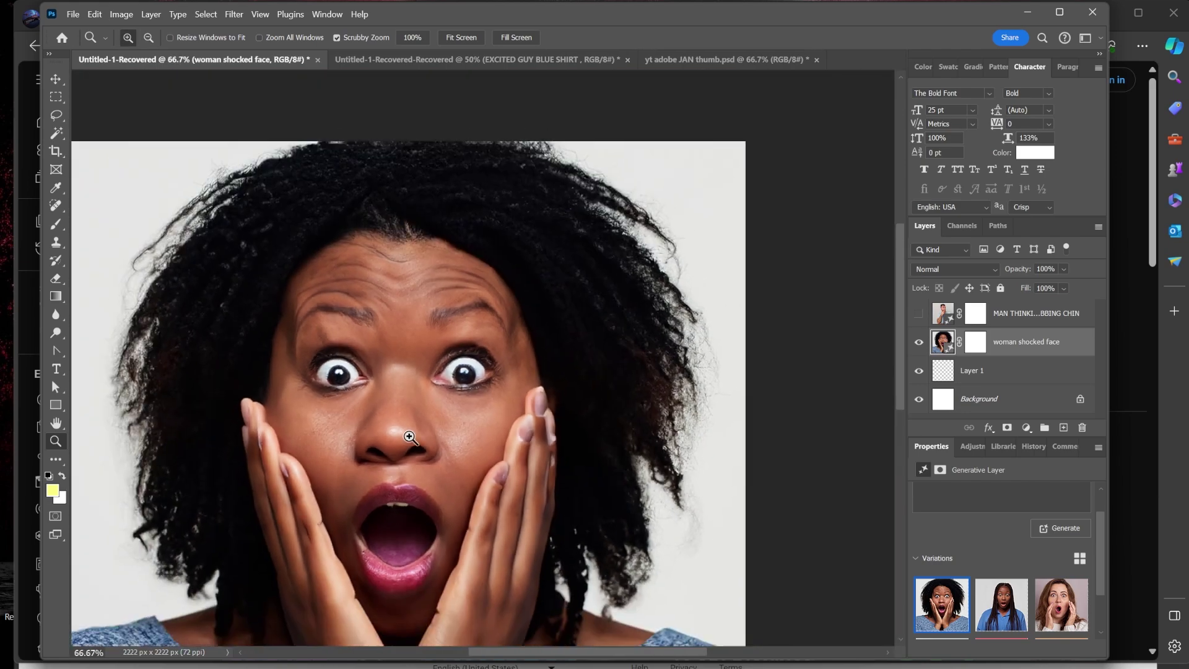
{"action": "scroll", "coordinate": [410, 438], "scroll_direction": "down", "scroll_amount": 2}
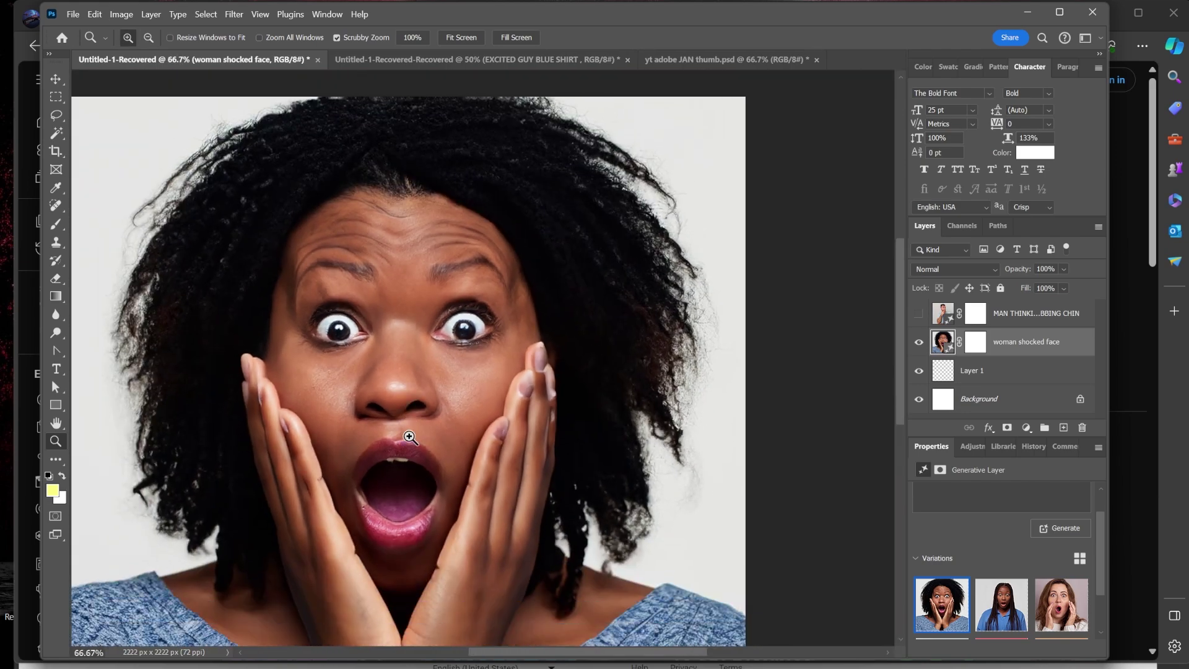
{"action": "scroll", "coordinate": [410, 438], "scroll_direction": "down", "scroll_amount": 2}
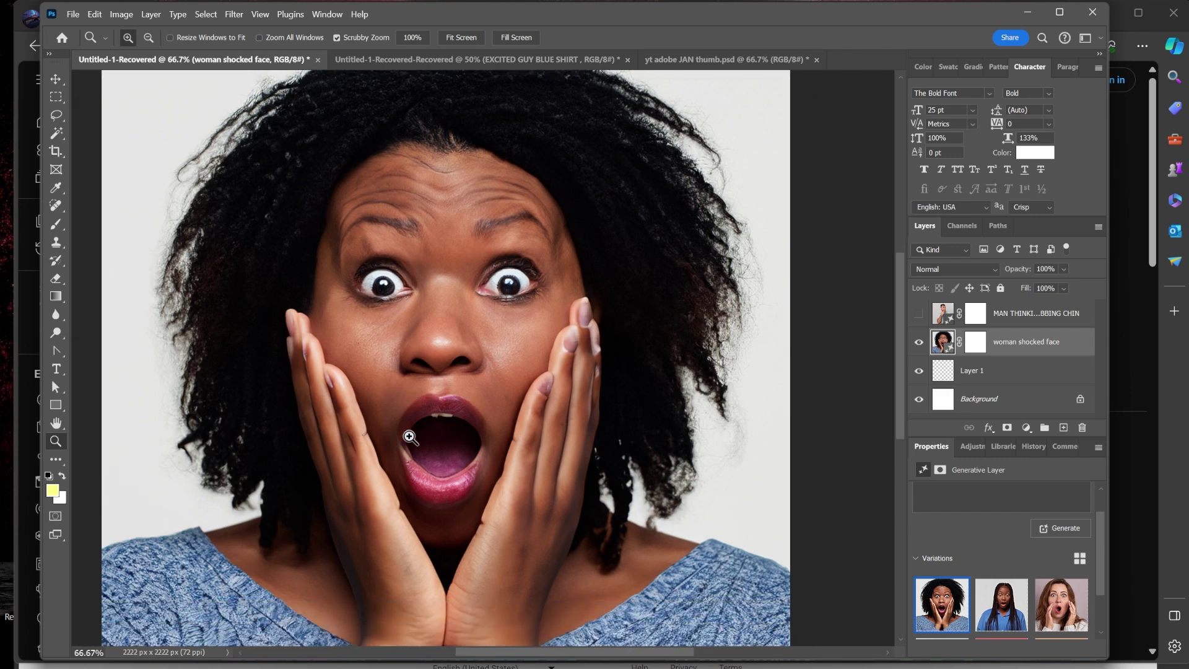
{"action": "scroll", "coordinate": [410, 437], "scroll_direction": "down", "scroll_amount": 2}
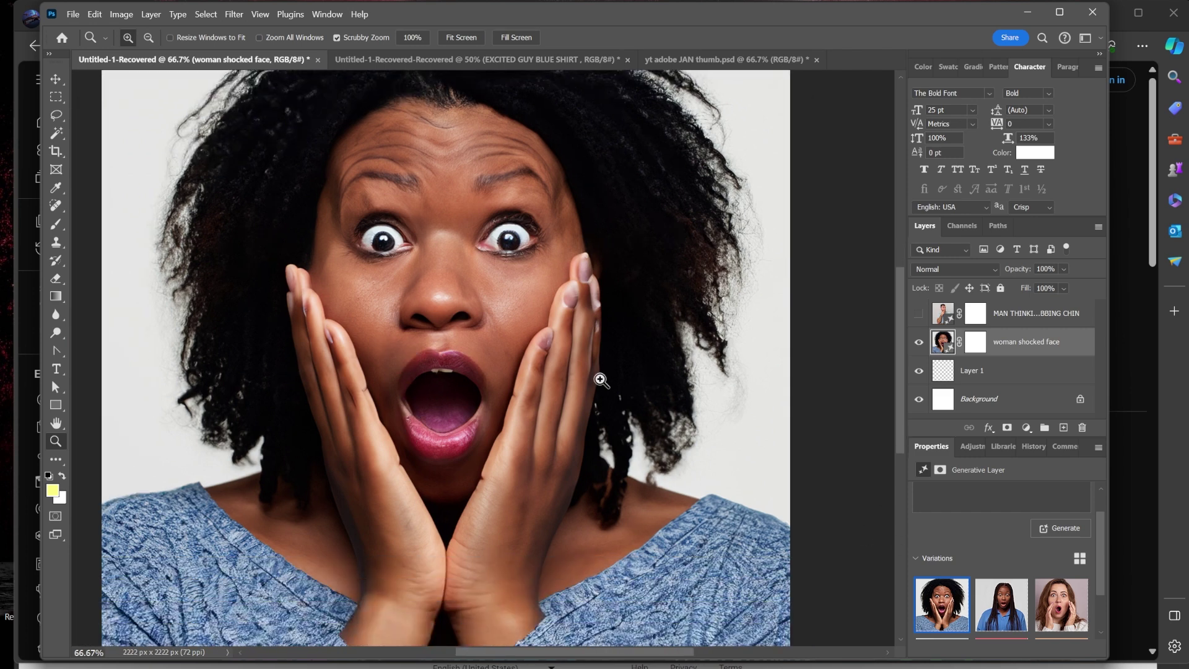
{"action": "left_click", "coordinate": [313, 338]}
{"action": "left_click", "coordinate": [314, 339]}
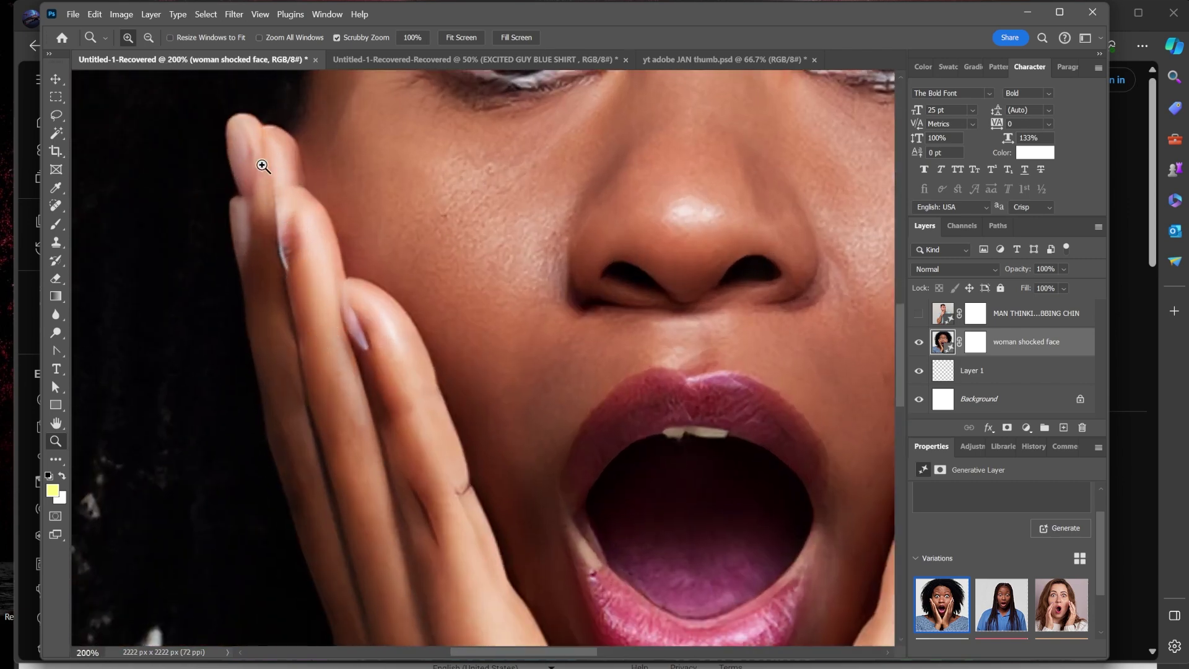
{"action": "left_click", "coordinate": [611, 393], "text": "alt"}
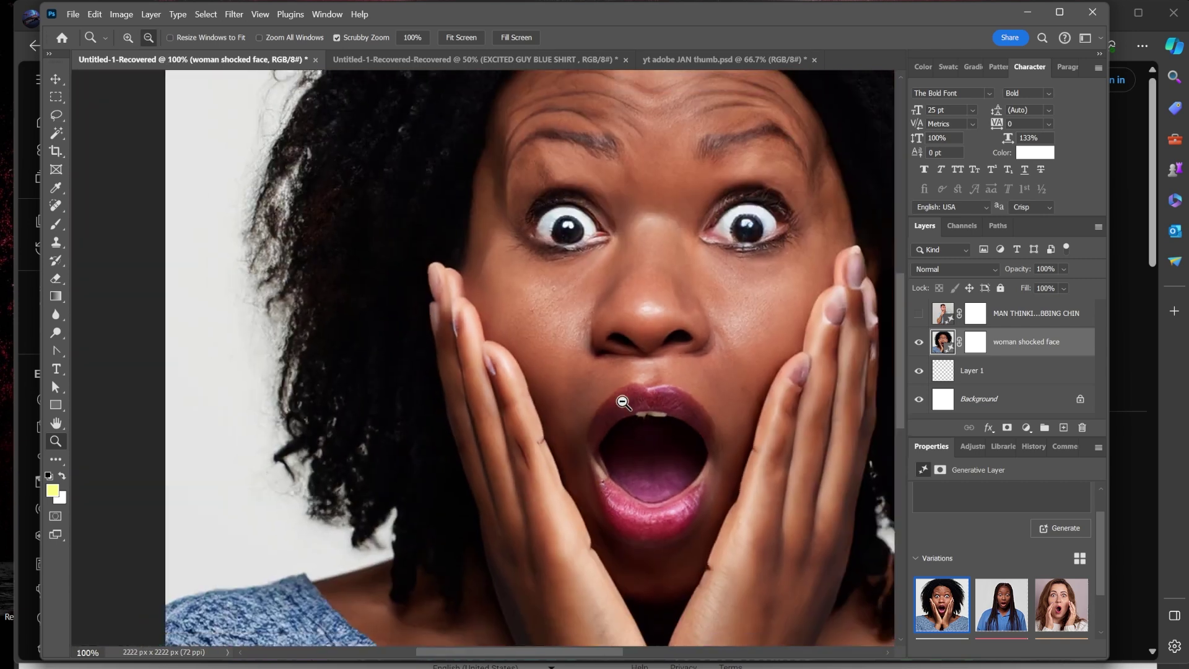
{"action": "left_click", "coordinate": [621, 398], "text": "alt"}
{"action": "scroll", "coordinate": [705, 419], "scroll_direction": "right", "scroll_amount": 5}
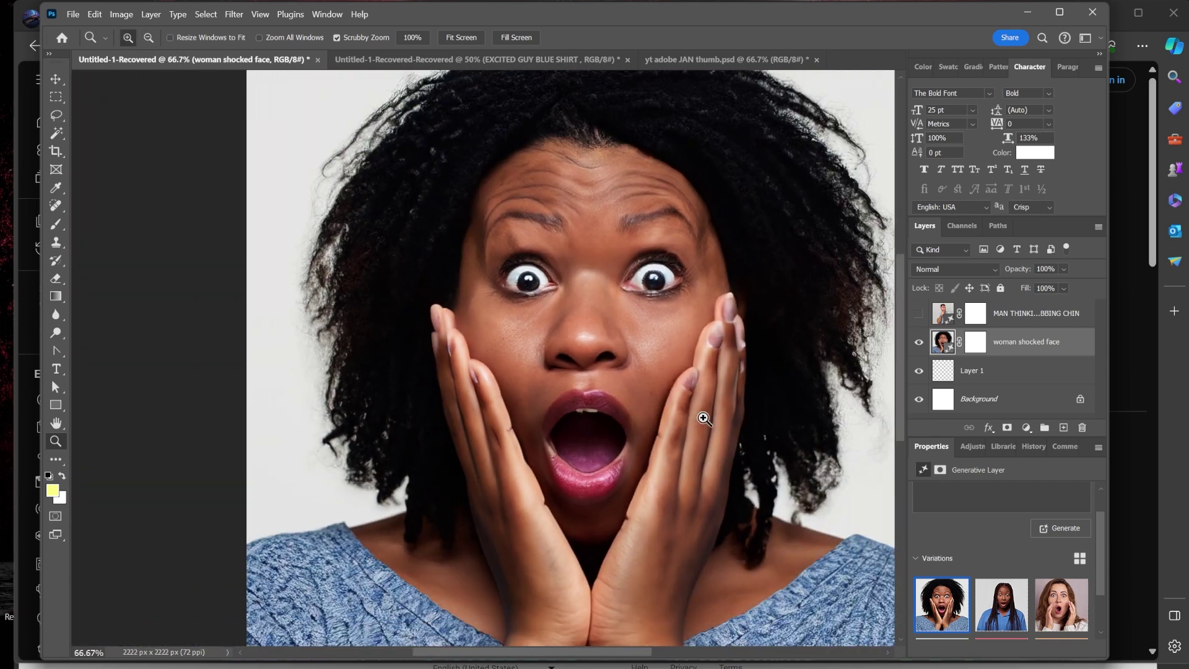
{"action": "scroll", "coordinate": [705, 420], "scroll_direction": "down", "scroll_amount": 2}
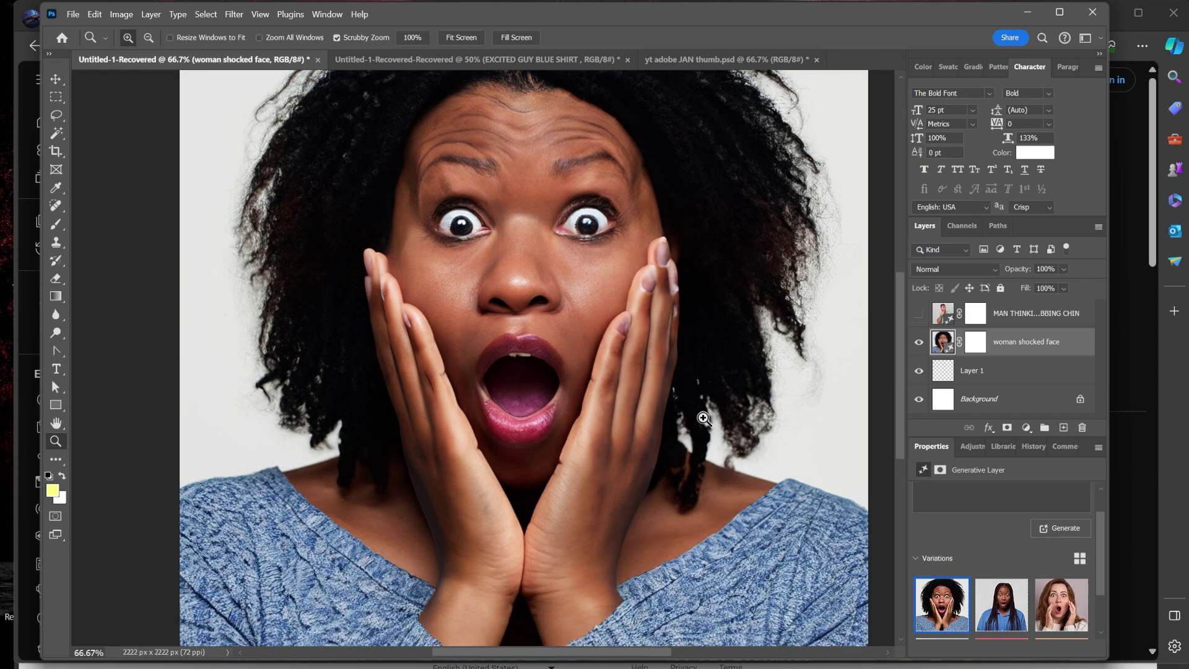
{"action": "scroll", "coordinate": [705, 419], "scroll_direction": "up", "scroll_amount": 3}
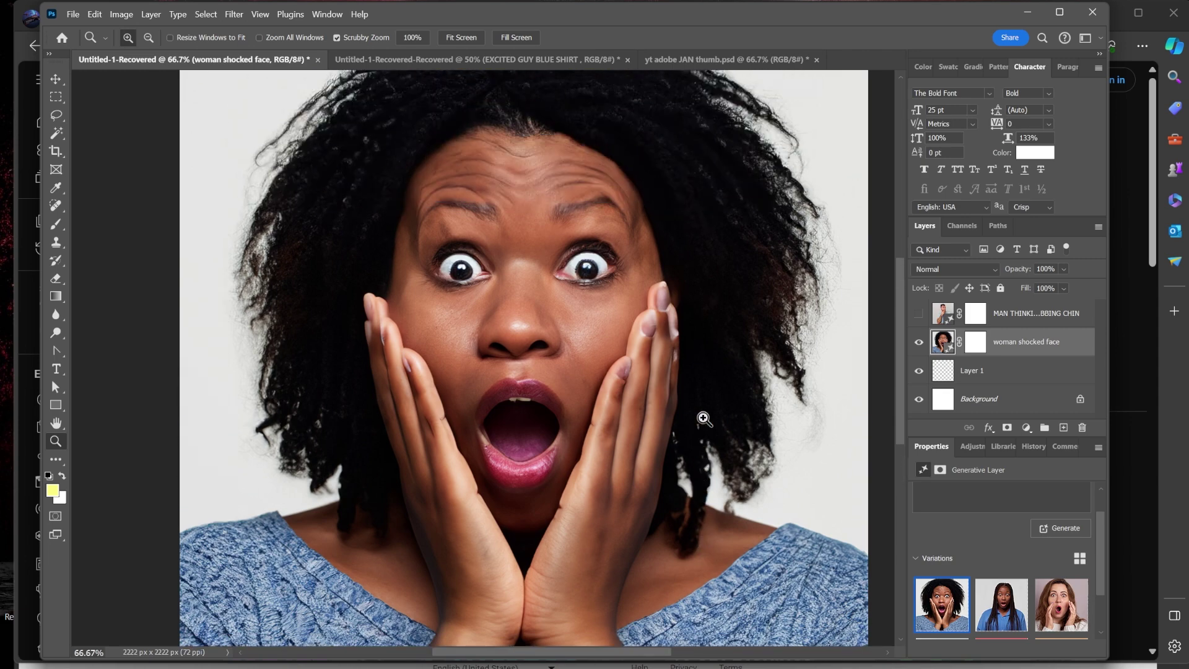
{"action": "scroll", "coordinate": [704, 418], "scroll_direction": "up", "scroll_amount": 1}
{"action": "scroll", "coordinate": [704, 419], "scroll_direction": "down", "scroll_amount": 2}
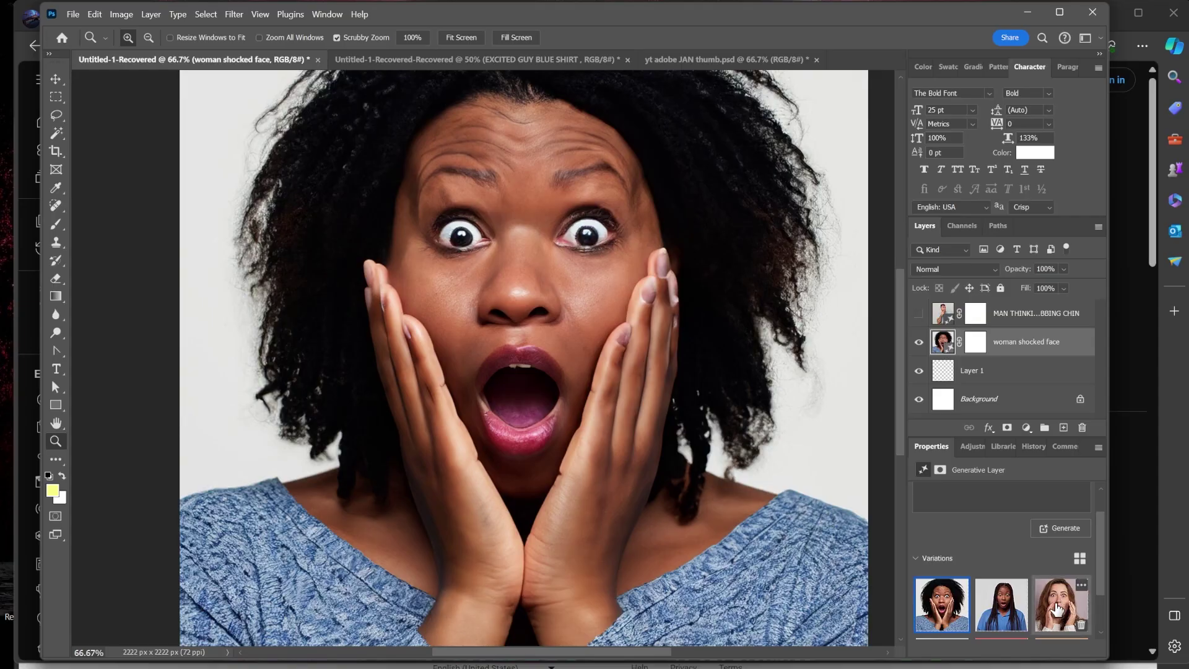
- Show the brown-haired woman variation and zoom in on her face and cheek, then out
{"action": "left_click", "coordinate": [1058, 610]}
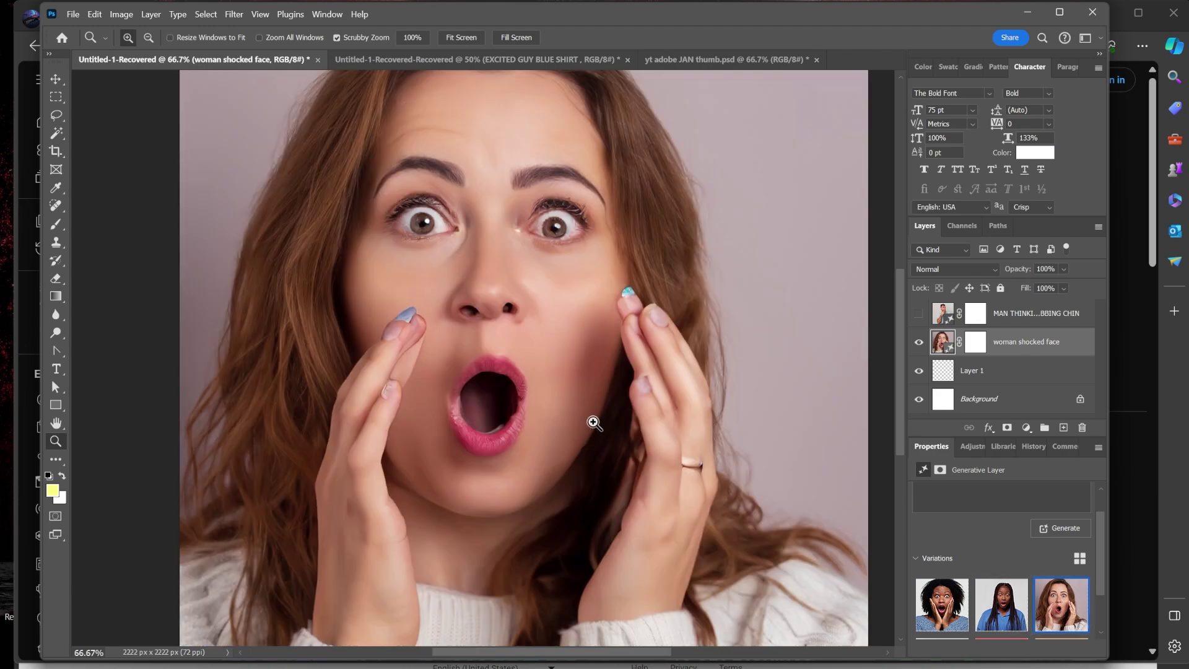
{"action": "left_click", "coordinate": [406, 340]}
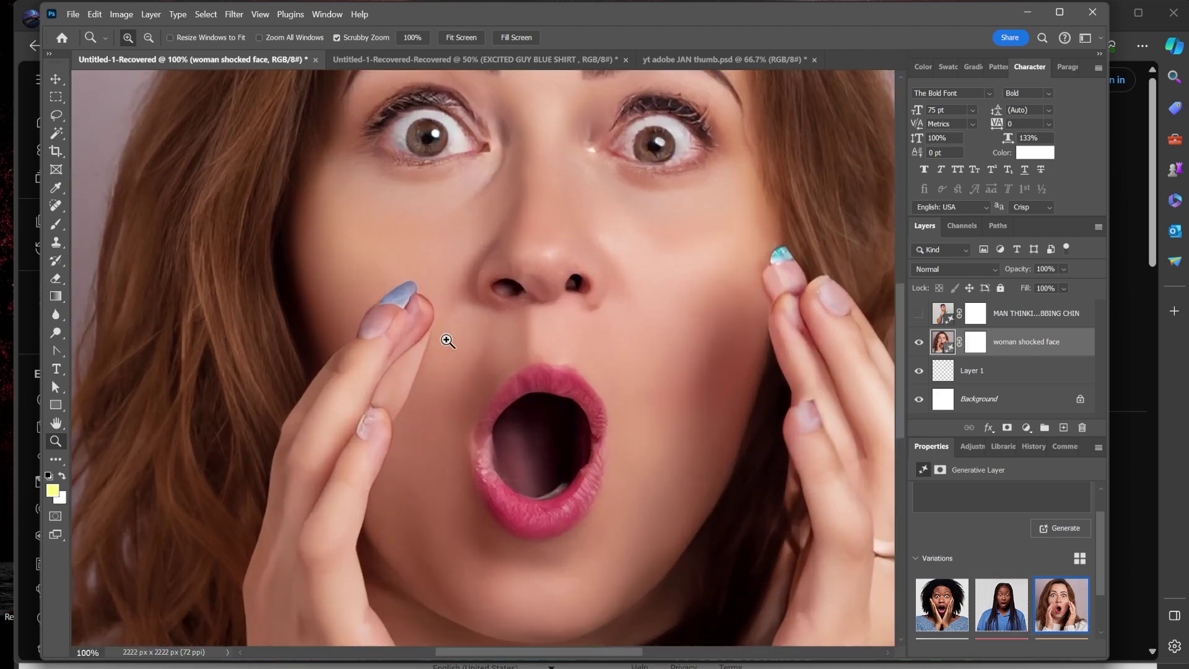
{"action": "left_click", "coordinate": [448, 338]}
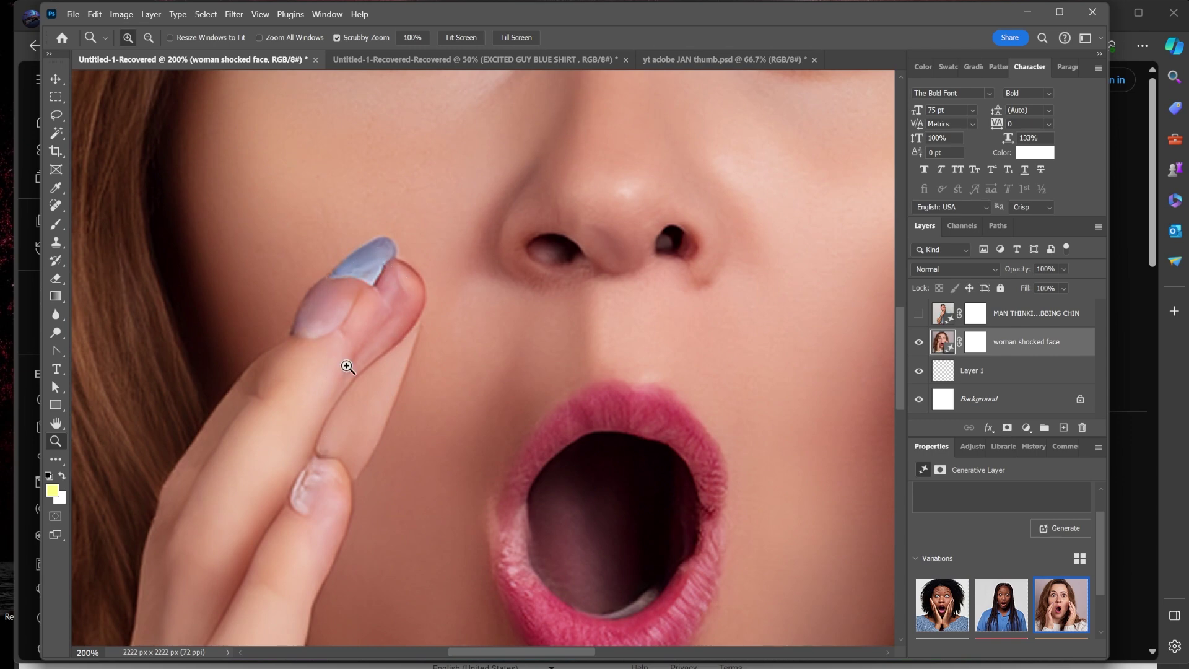
{"action": "left_click", "coordinate": [495, 342], "text": "alt"}
{"action": "left_click", "coordinate": [584, 358], "text": "alt"}
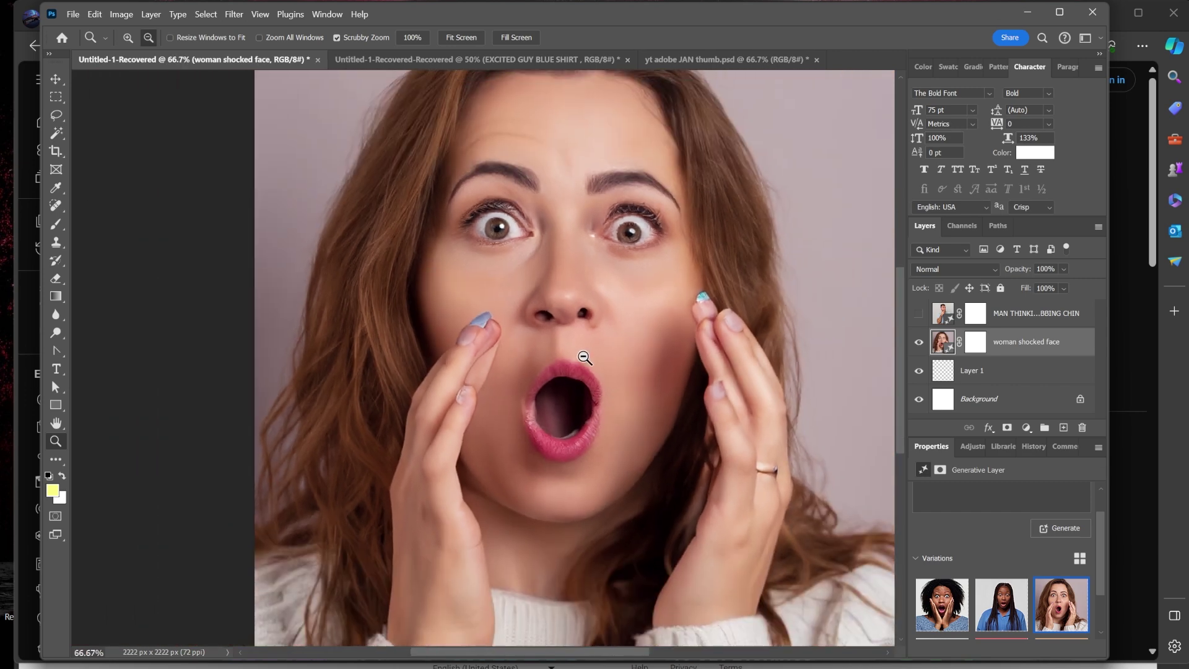
{"action": "left_click", "coordinate": [611, 310], "text": "alt"}
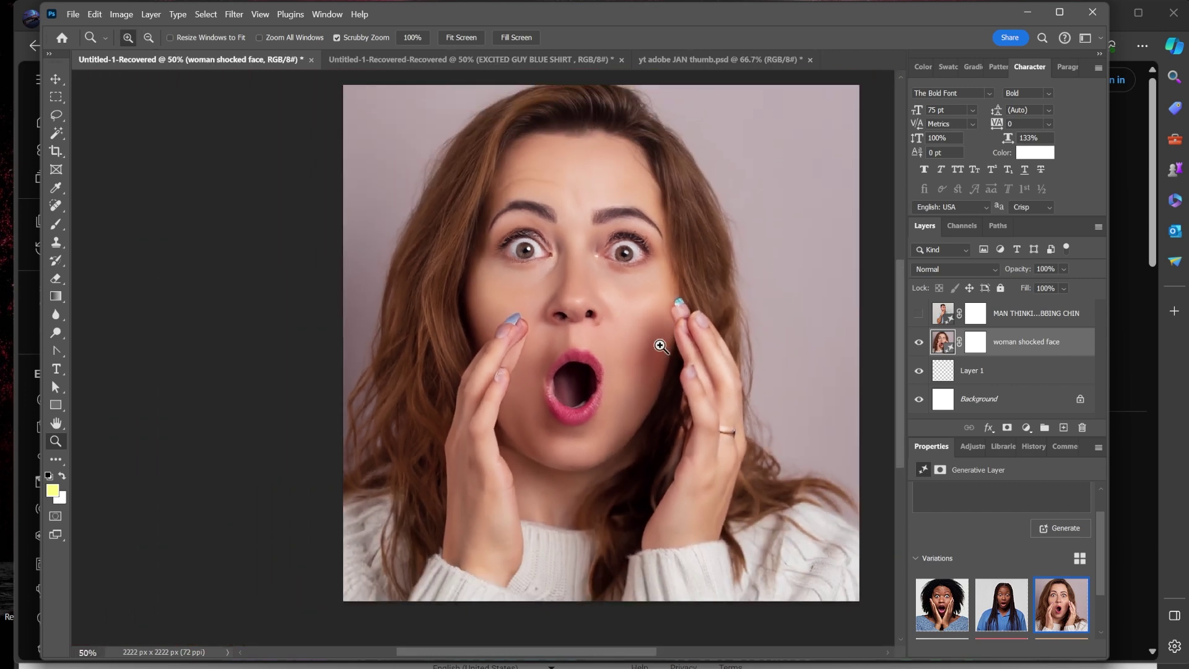
- Cycle through the first three woman variations and return to the first one
{"action": "left_click", "coordinate": [937, 613]}
{"action": "left_click", "coordinate": [991, 615]}
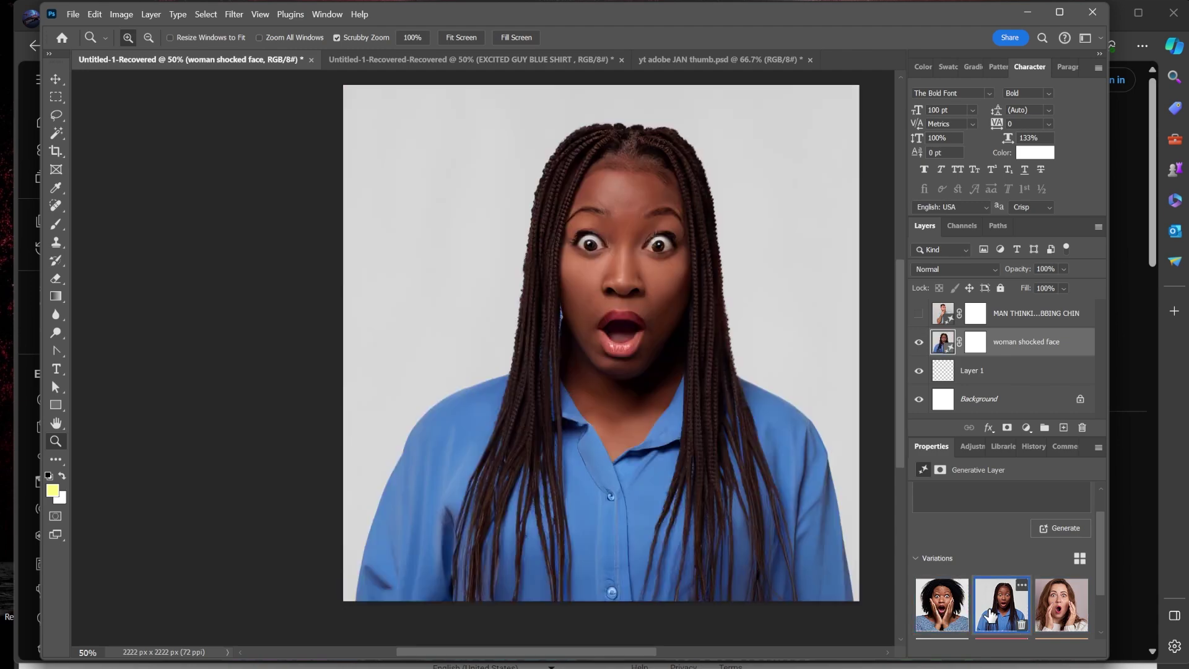
{"action": "left_click", "coordinate": [1058, 615]}
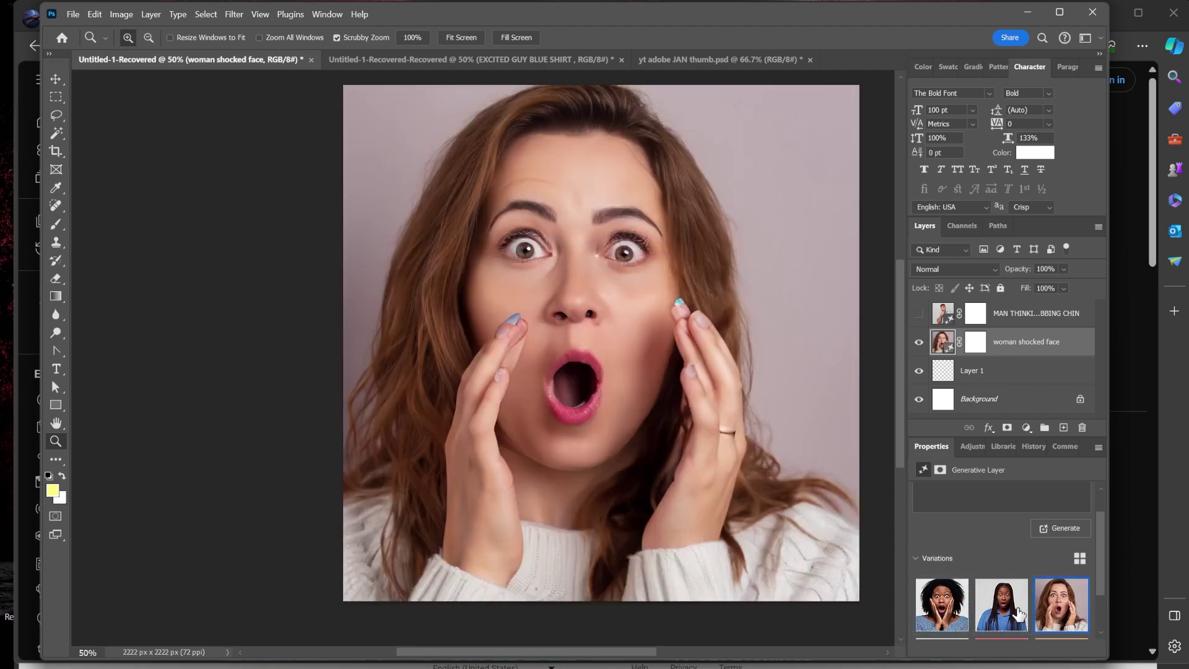
{"action": "left_click", "coordinate": [943, 612]}
{"action": "scroll", "coordinate": [946, 612], "scroll_direction": "down", "scroll_amount": 1}
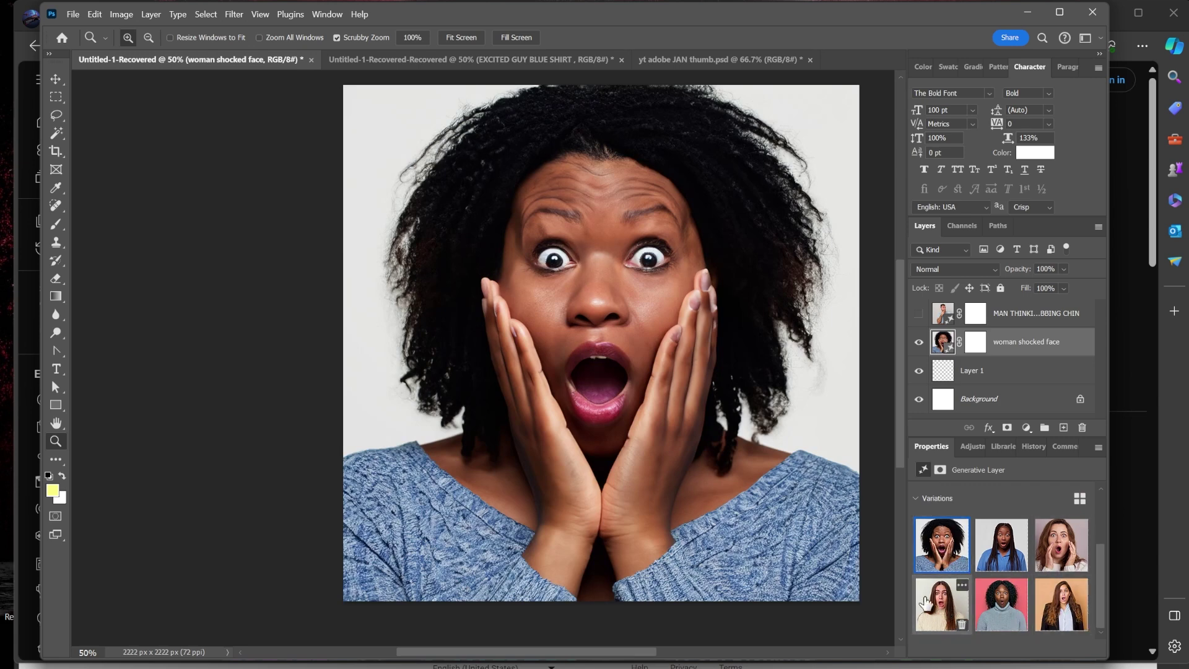
- Pick the curly-haired woman on pink and lasso-outline the lower-left of her sweater
{"action": "left_click", "coordinate": [1004, 606]}
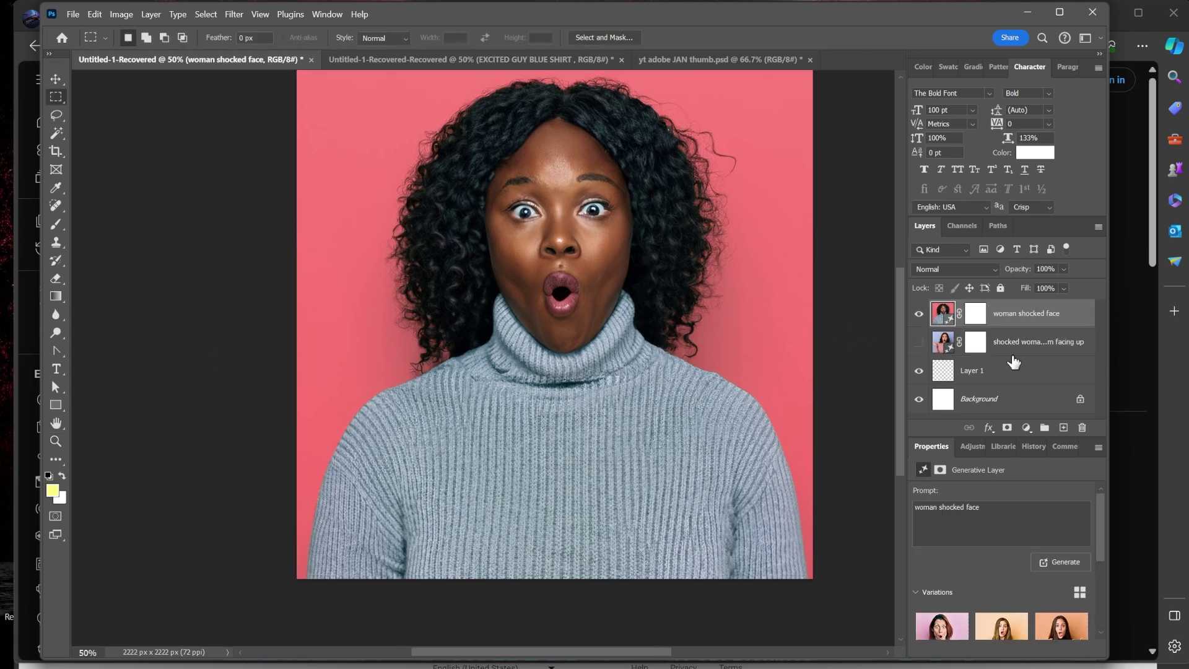
{"action": "left_click", "coordinate": [55, 116]}
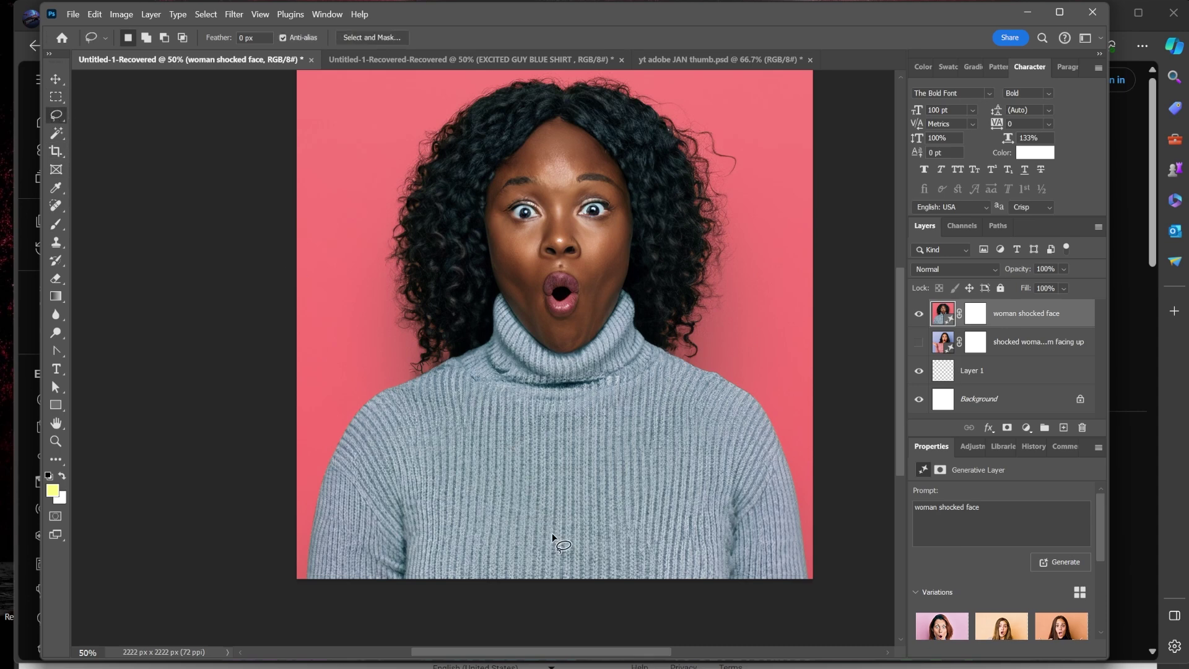
{"action": "mouse_move", "coordinate": [553, 552]}
{"action": "left_mouse_down"}
{"action": "mouse_move", "coordinate": [541, 474]}
{"action": "mouse_move", "coordinate": [422, 425]}
{"action": "mouse_move", "coordinate": [329, 438]}
{"action": "mouse_move", "coordinate": [289, 485]}
{"action": "mouse_move", "coordinate": [283, 561]}
{"action": "mouse_move", "coordinate": [498, 618]}
{"action": "left_mouse_up"}
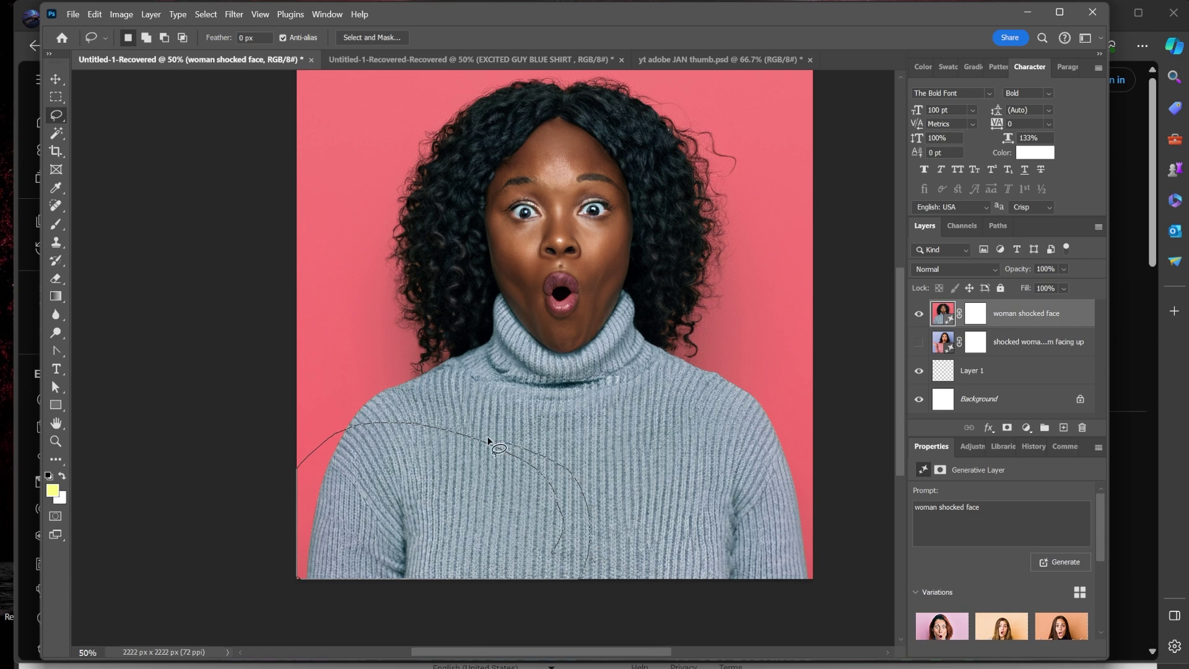
- Close the lasso selection and enter the Generative Fill prompt 'african american woman's hand held up, palm facing upward'
{"action": "left_click", "coordinate": [299, 461]}
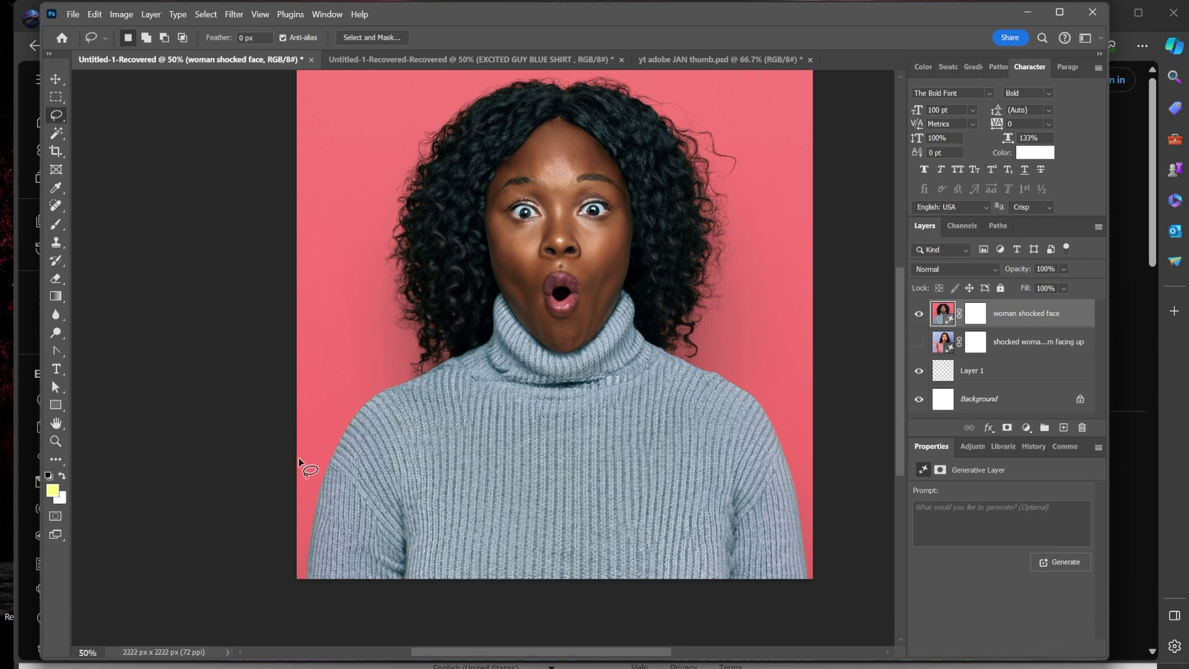
{"action": "right_click", "coordinate": [373, 476]}
{"action": "left_click", "coordinate": [415, 351]}
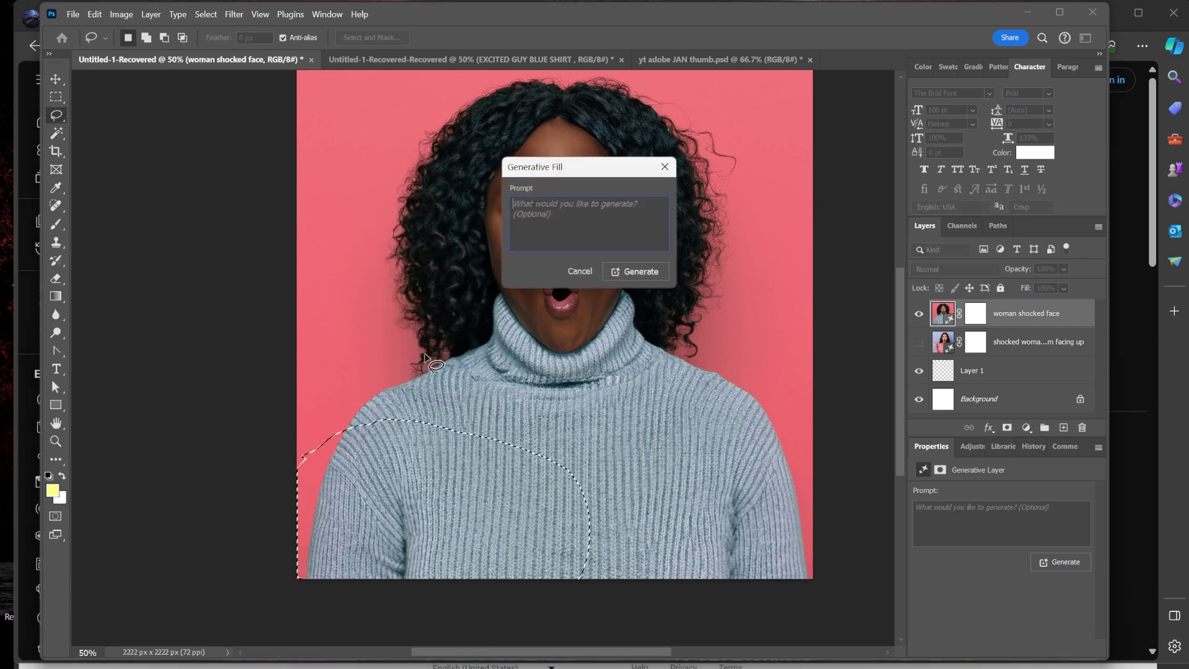
{"action": "type", "text": "african american"}
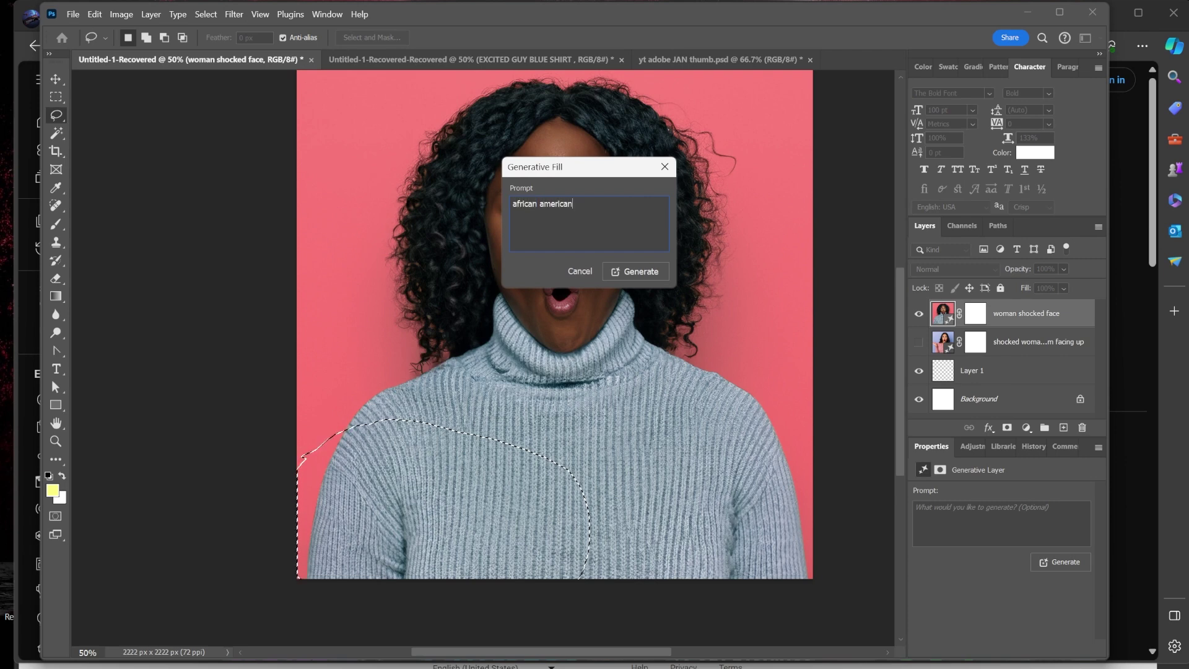
{"action": "type", "text": " woman's hand held up, "}
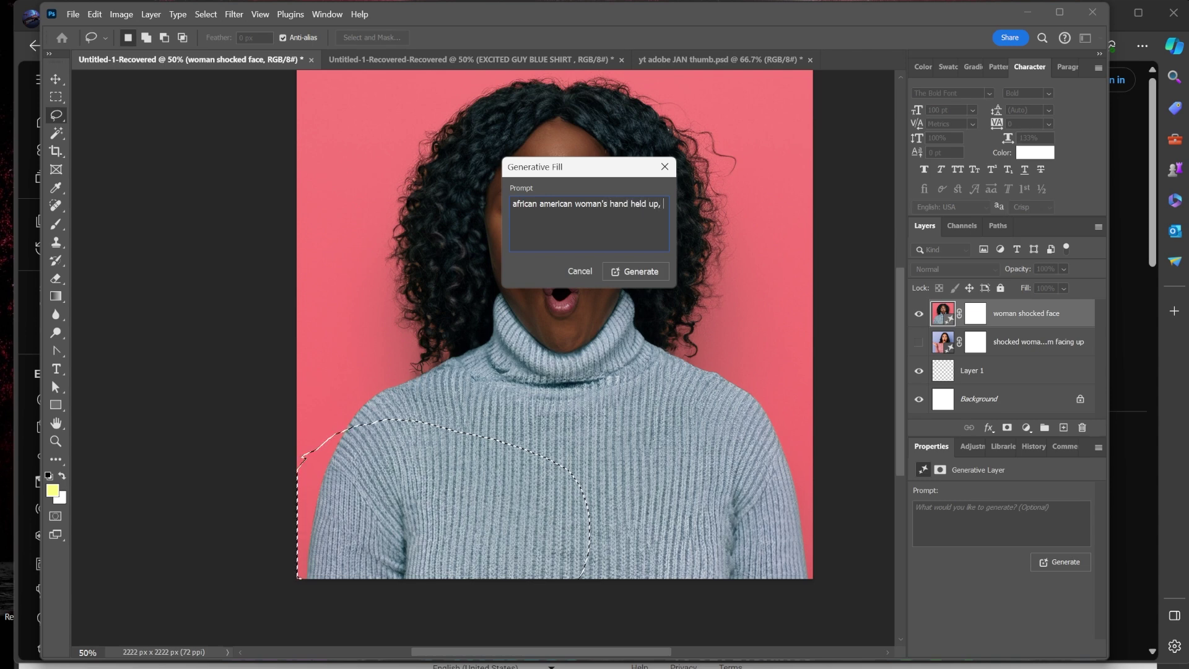
{"action": "type", "text": "palm facing"}
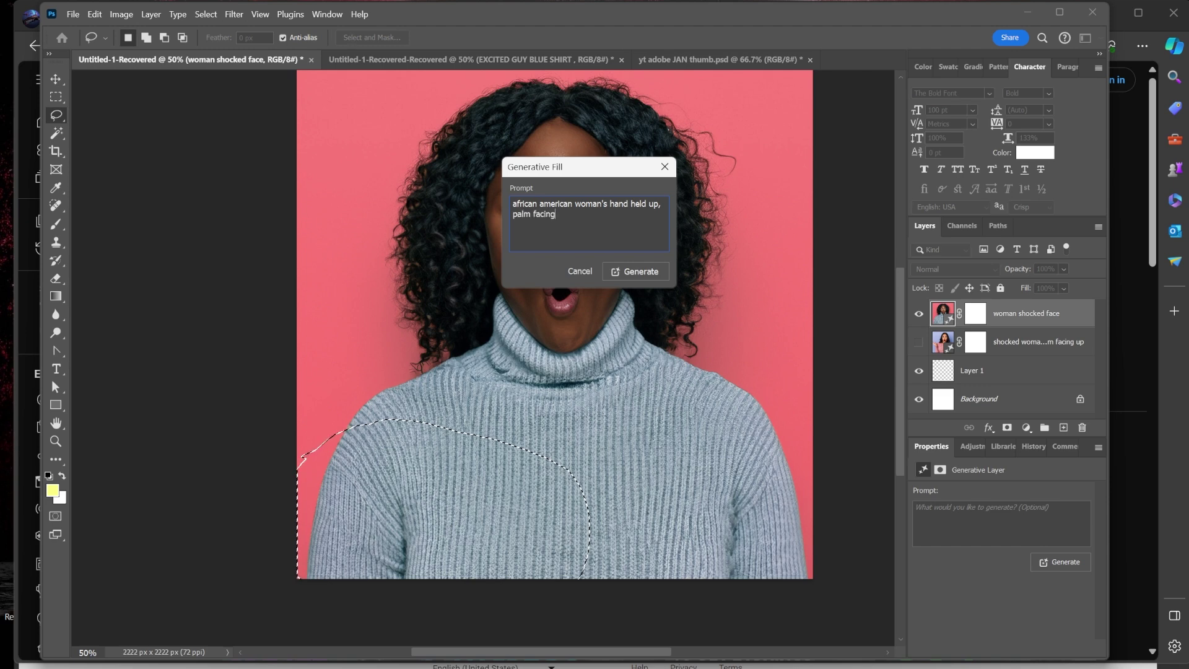
{"action": "type", "text": " upward"}
- Generate the upturned hand, compare the three variations, and keep the third one
{"action": "left_click", "coordinate": [639, 275]}
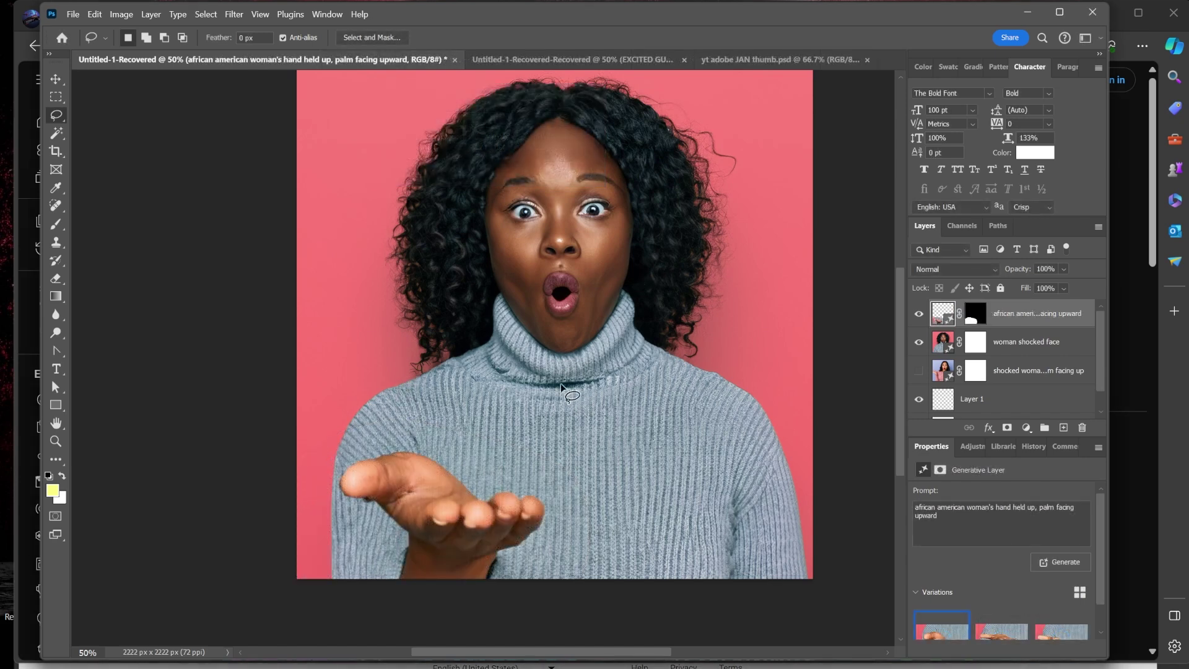
{"action": "scroll", "coordinate": [1007, 622], "scroll_direction": "down", "scroll_amount": 1}
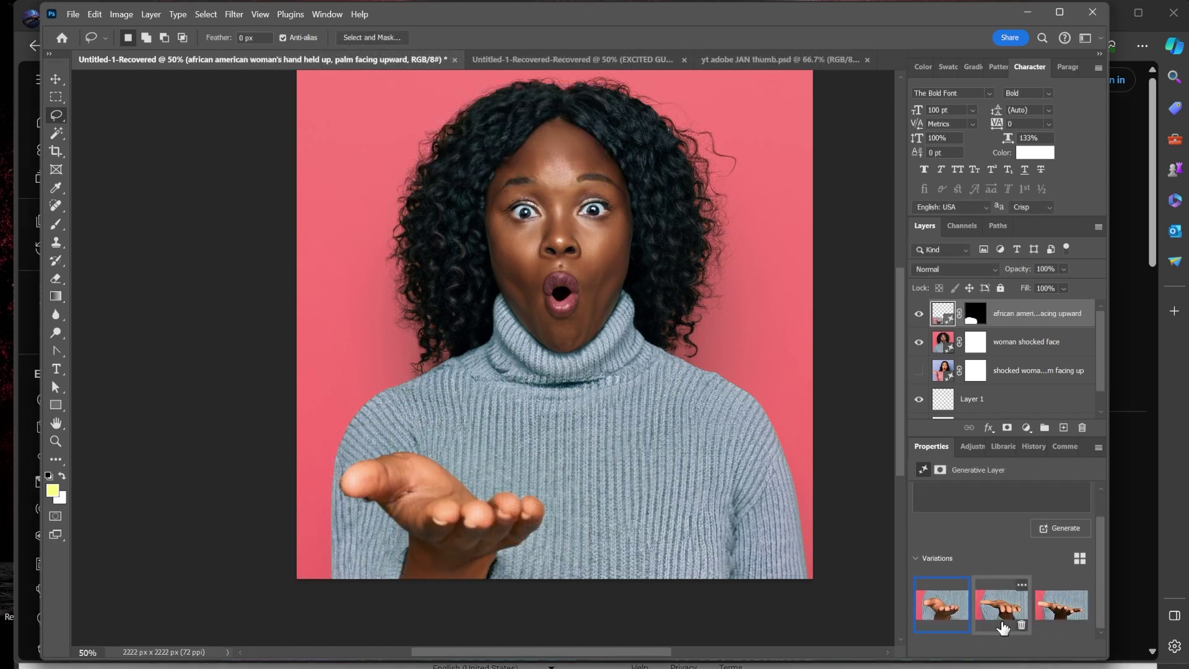
{"action": "left_click", "coordinate": [996, 613]}
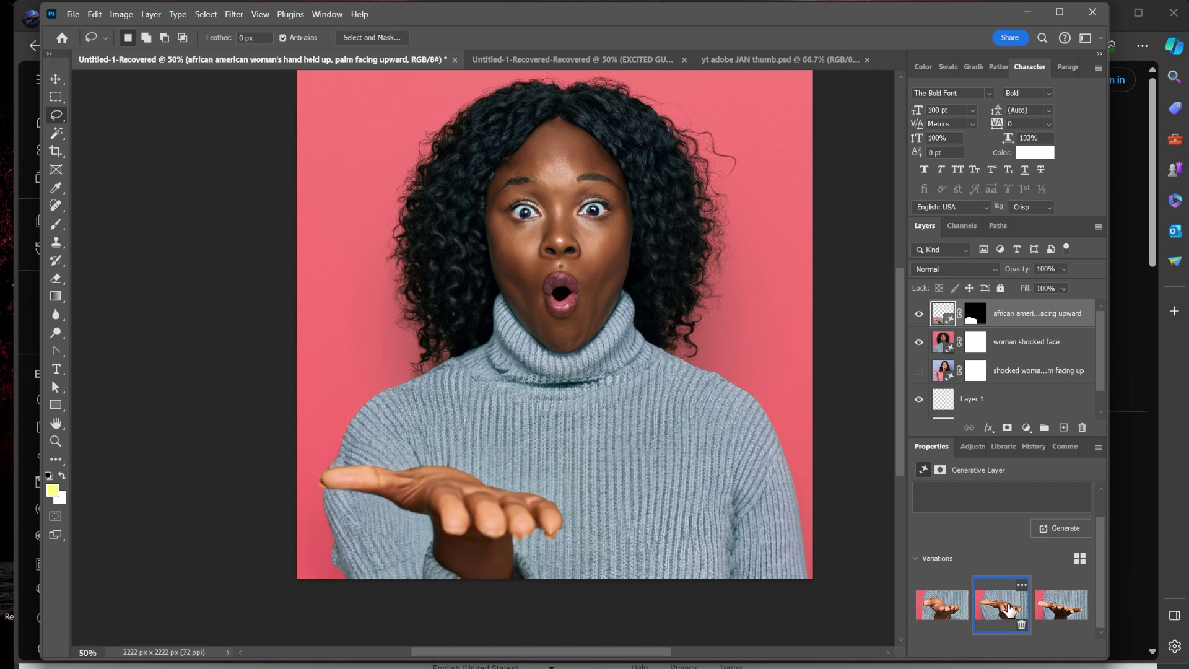
{"action": "left_click", "coordinate": [1046, 605]}
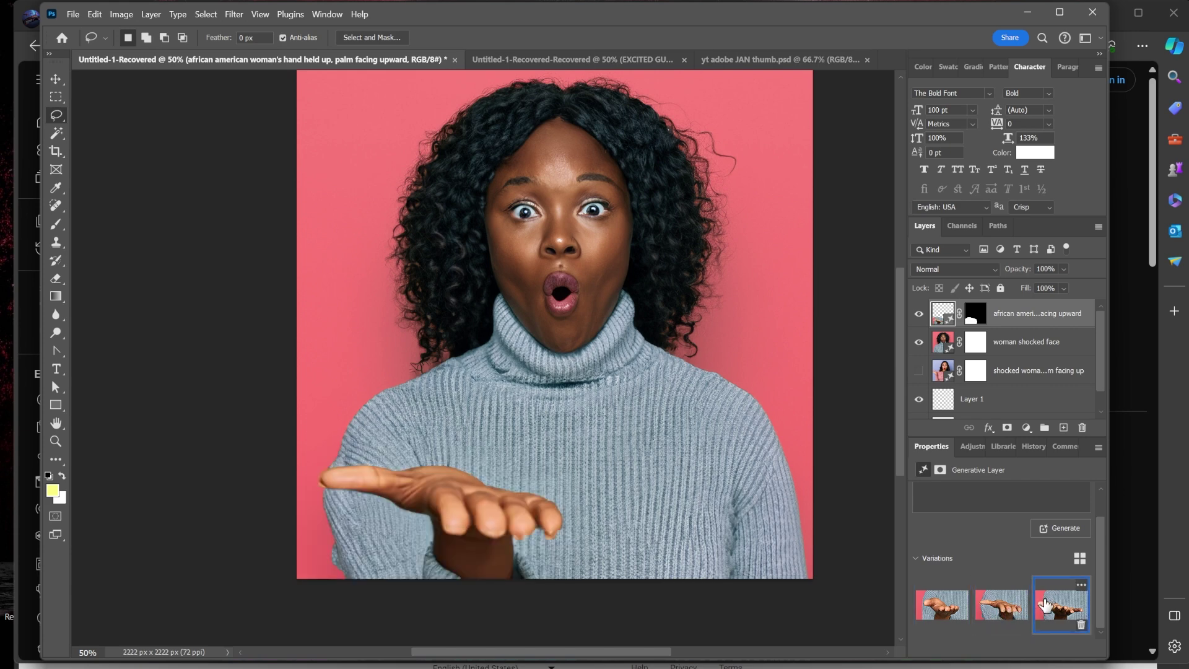
{"action": "left_click", "coordinate": [994, 608]}
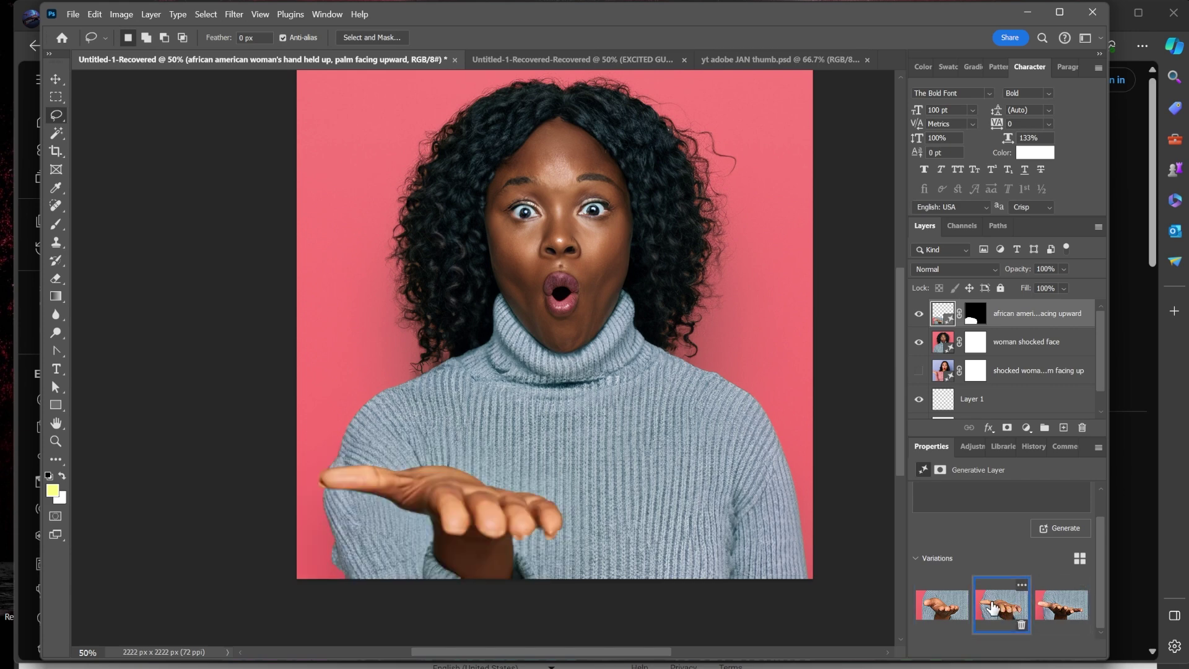
{"action": "left_click", "coordinate": [948, 608]}
{"action": "left_click", "coordinate": [1005, 612]}
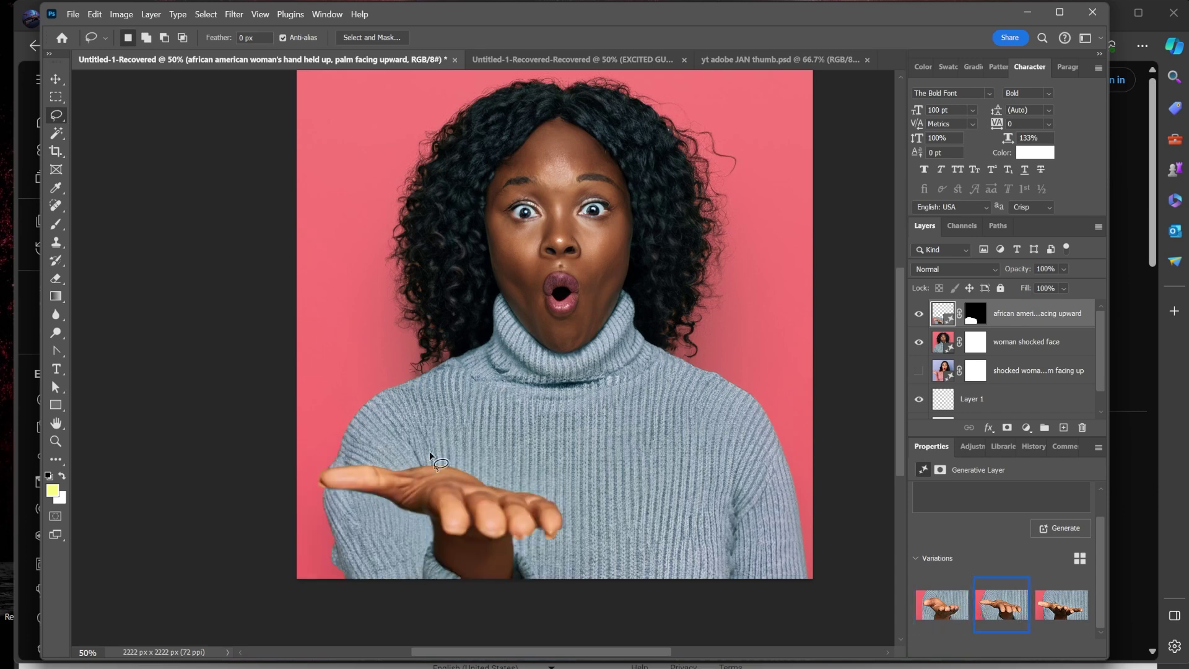
{"action": "left_click", "coordinate": [1060, 612]}
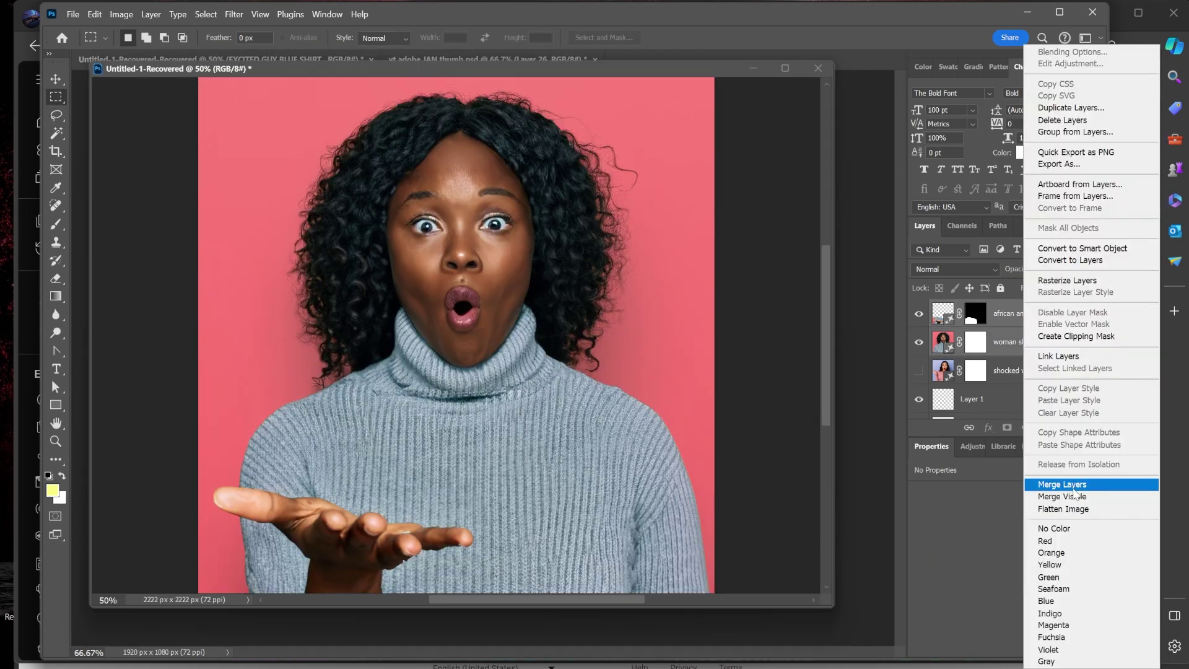
- Paste the whole shocked-woman photo into 'yt adobe JAN thumb.psd' as Layer 27, beneath the BIG! text layer
{"action": "left_click", "coordinate": [1072, 486]}
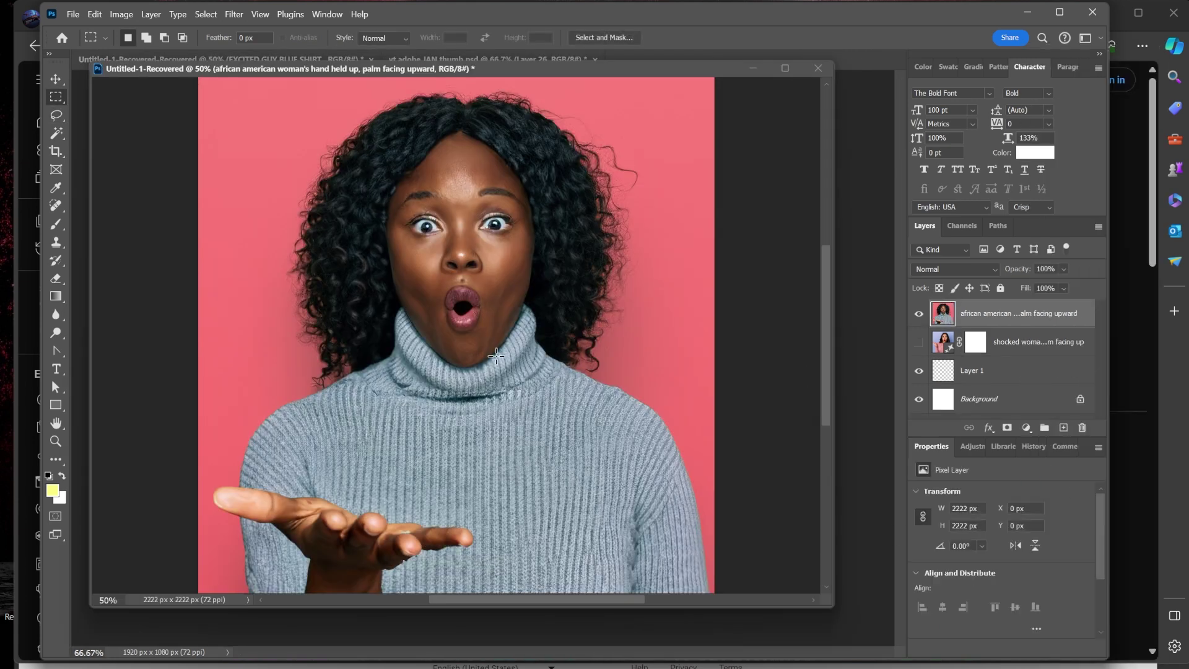
{"action": "key", "text": "ctrl+a"}
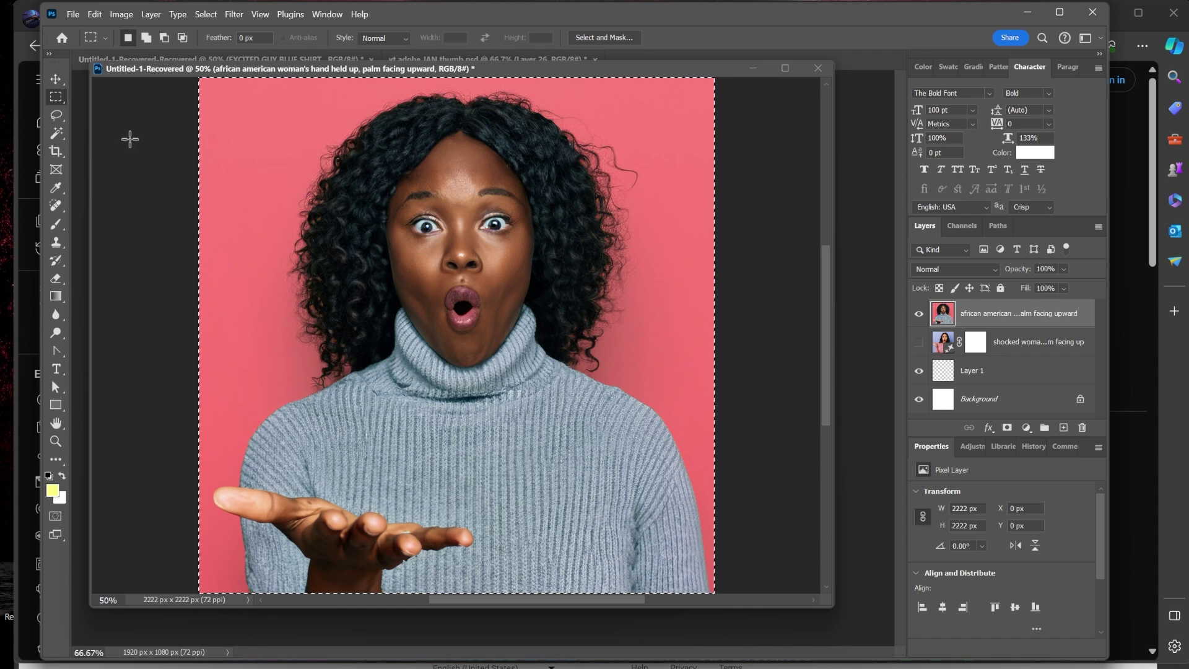
{"action": "left_click_drag", "start_coordinate": [630, 73], "coordinate": [594, 321]}
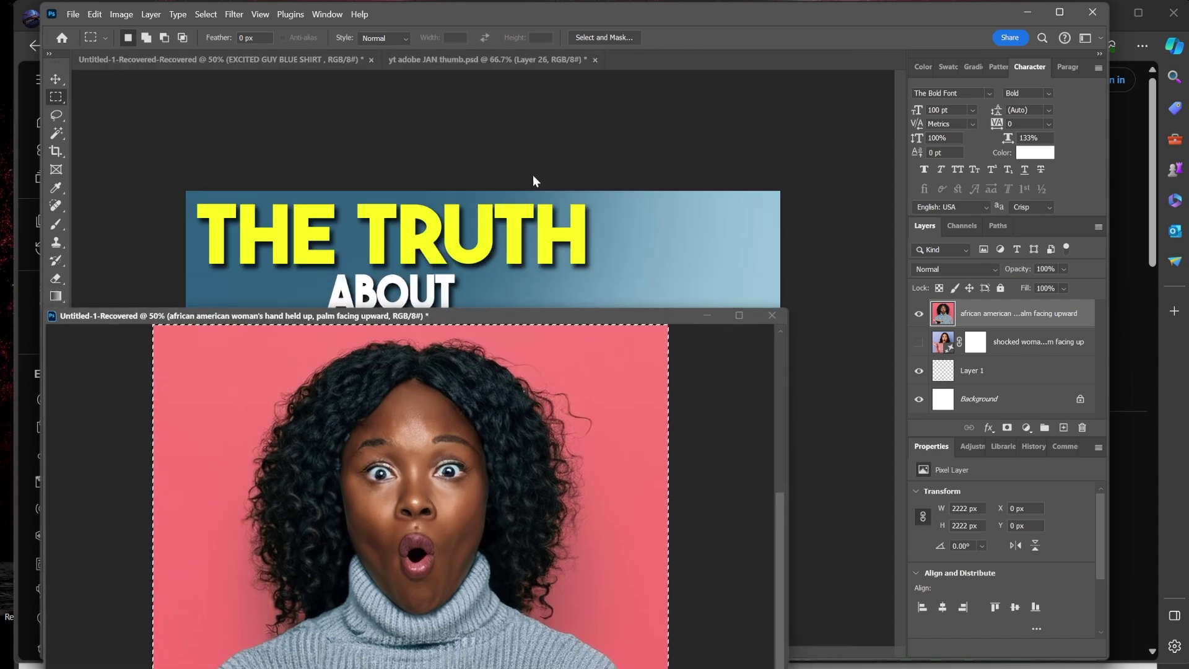
{"action": "left_click", "coordinate": [436, 59]}
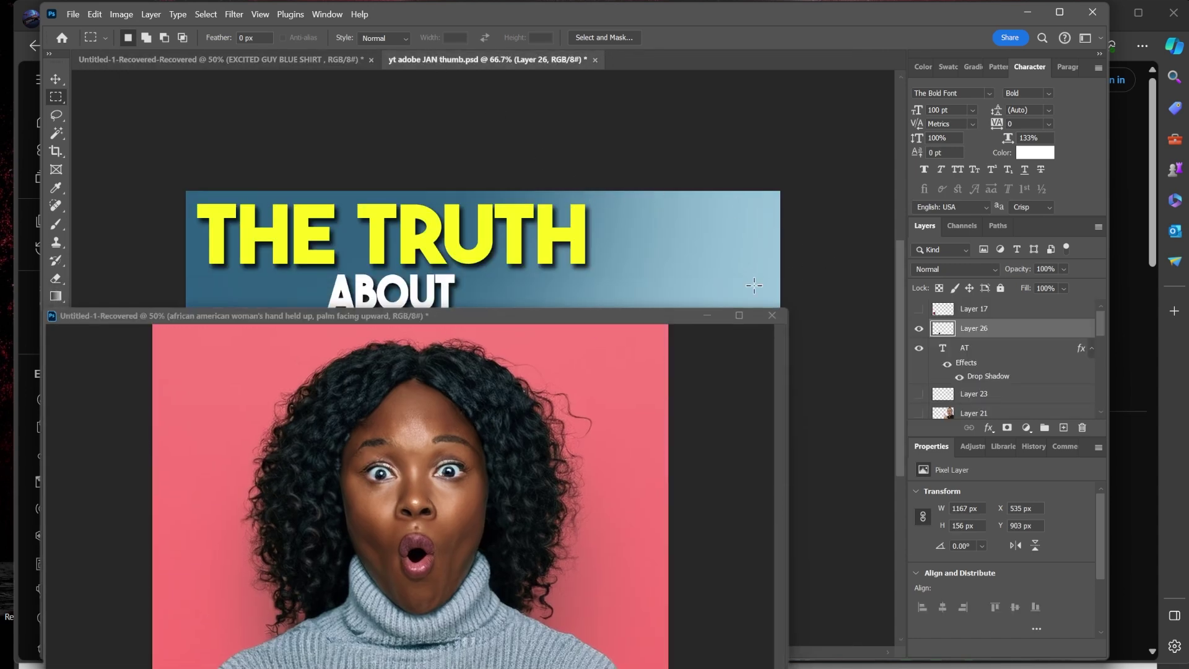
{"action": "left_click", "coordinate": [707, 316]}
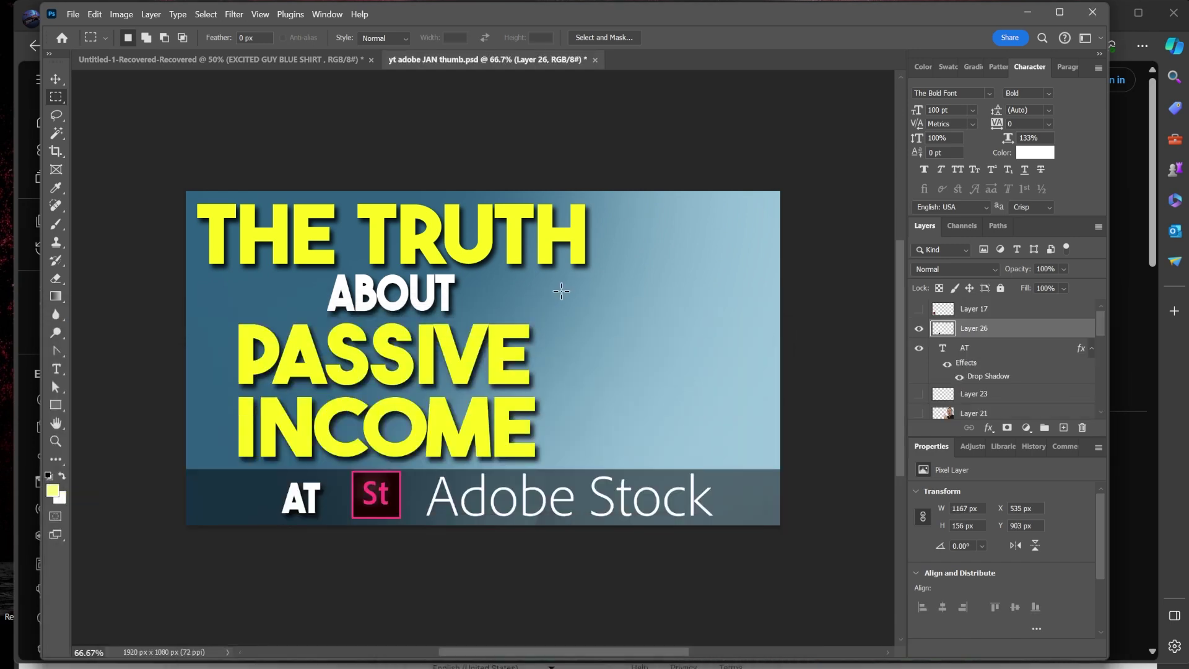
{"action": "key", "text": "ctrl+v"}
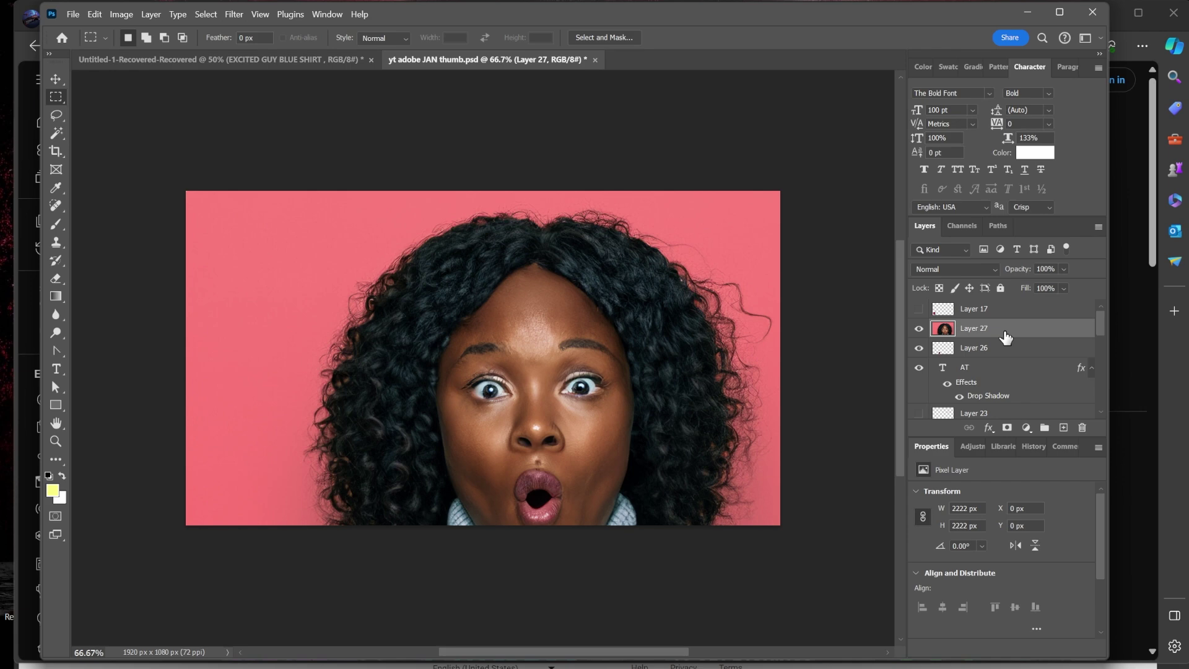
{"action": "left_click_drag", "start_coordinate": [1006, 337], "coordinate": [1016, 403]}
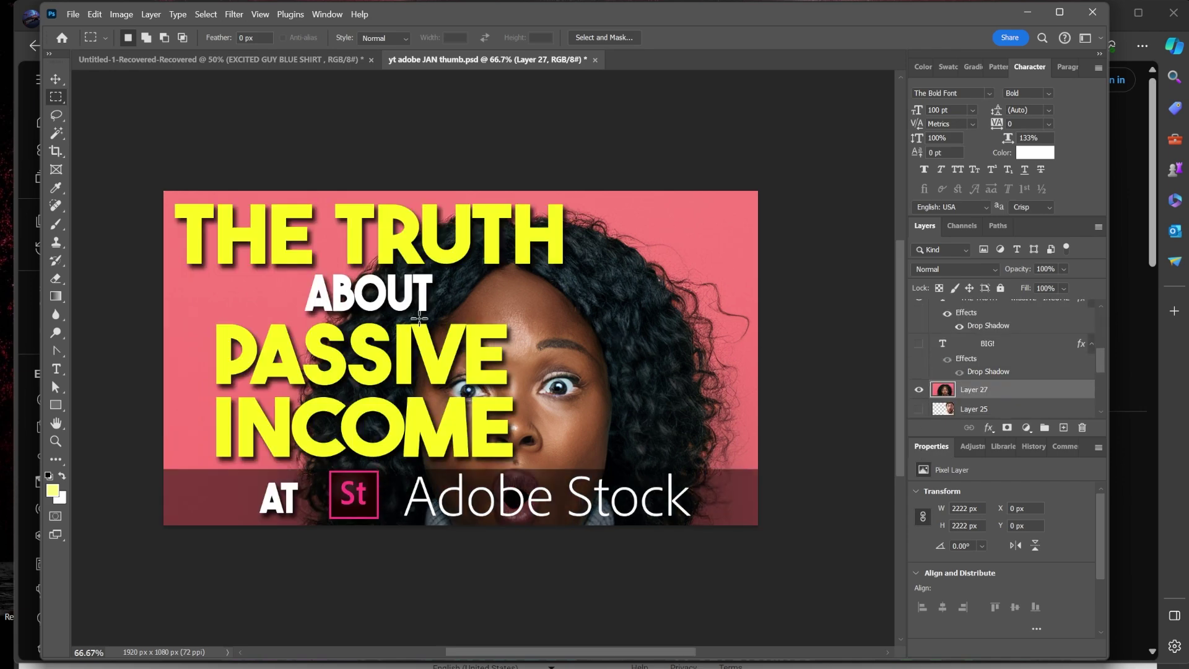
- Scale Layer 27 to about 53% and place the woman on the thumbnail's right side
{"action": "key", "text": "ctrl+t"}
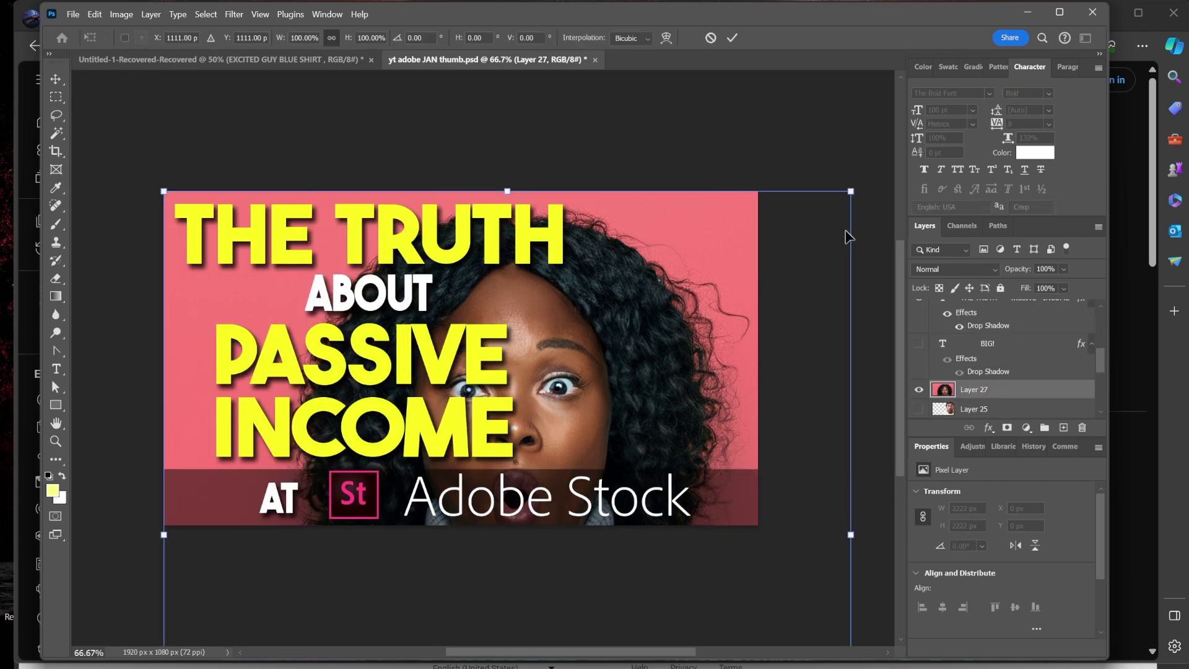
{"action": "left_click_drag", "start_coordinate": [854, 195], "coordinate": [582, 466]}
{"action": "left_click_drag", "start_coordinate": [462, 534], "coordinate": [706, 259]}
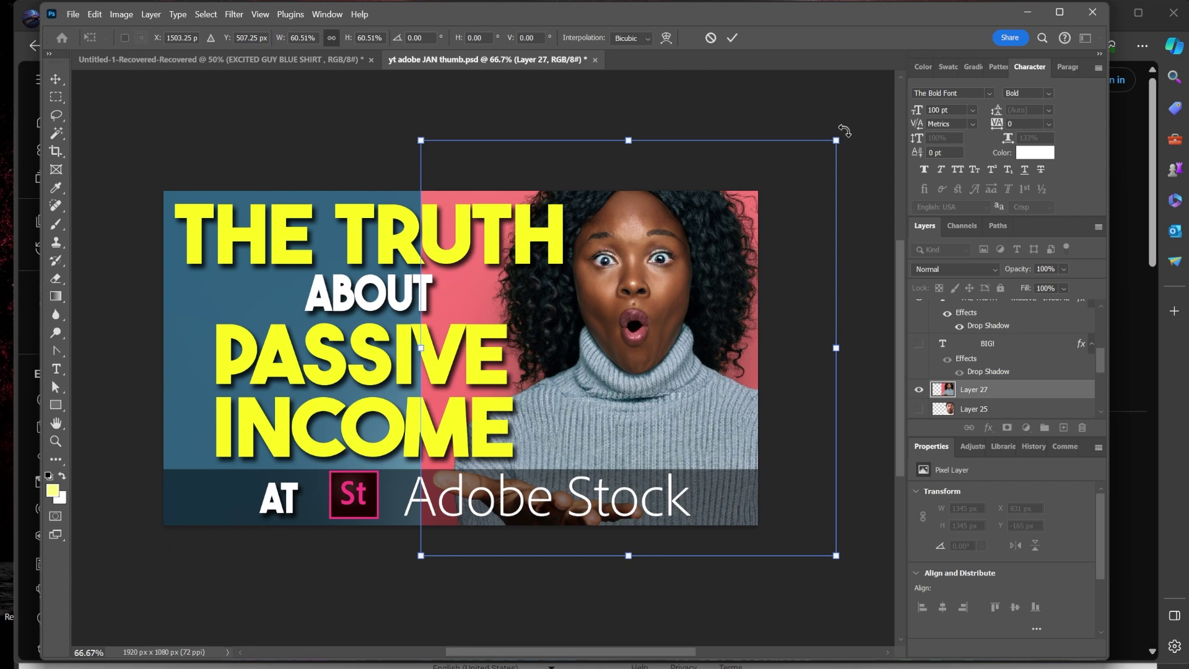
{"action": "left_click_drag", "start_coordinate": [844, 132], "coordinate": [774, 199]}
{"action": "left_click_drag", "start_coordinate": [658, 336], "coordinate": [694, 316]}
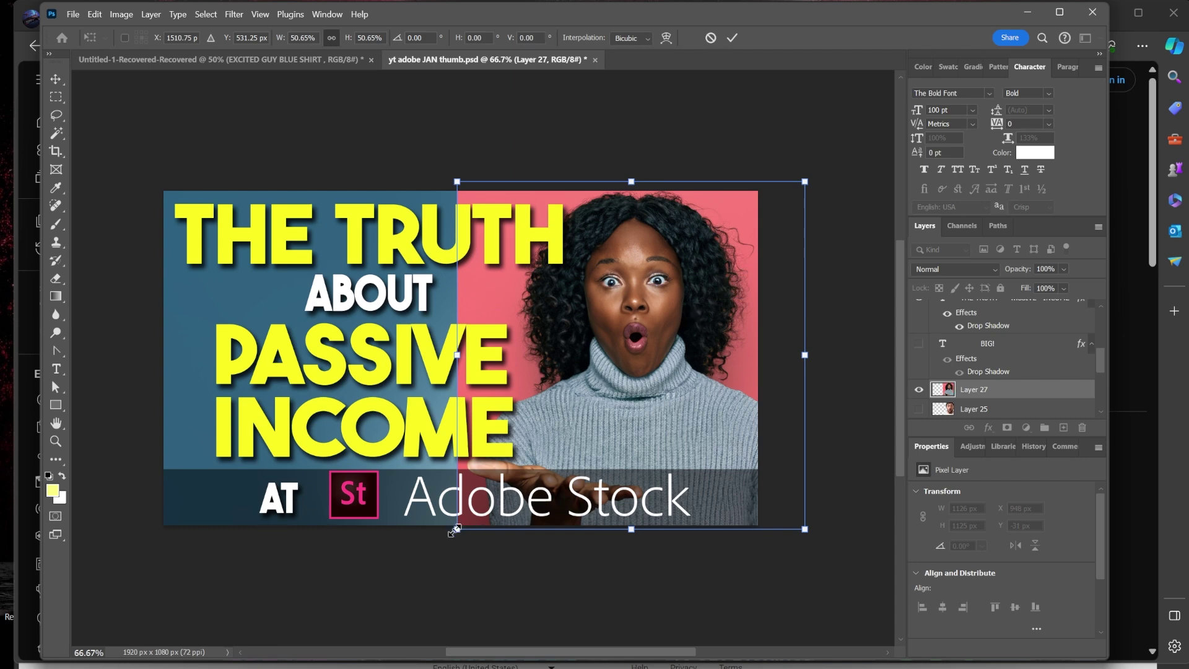
{"action": "left_click_drag", "start_coordinate": [454, 531], "coordinate": [429, 544]}
{"action": "left_click_drag", "start_coordinate": [616, 420], "coordinate": [634, 410]}
{"action": "key", "text": "Return"}
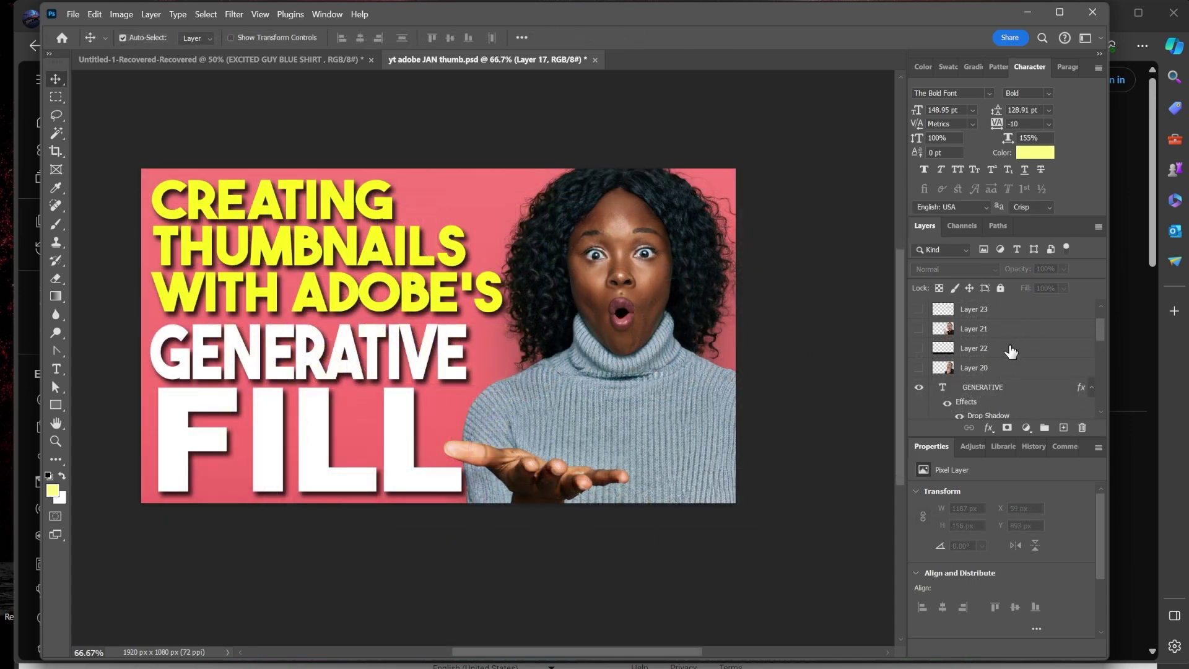
- Delete hidden Layers 23–20 and group the remaining content layers into Group 1
{"action": "left_click", "coordinate": [1008, 368], "text": "shift"}
{"action": "key", "text": "Delete"}
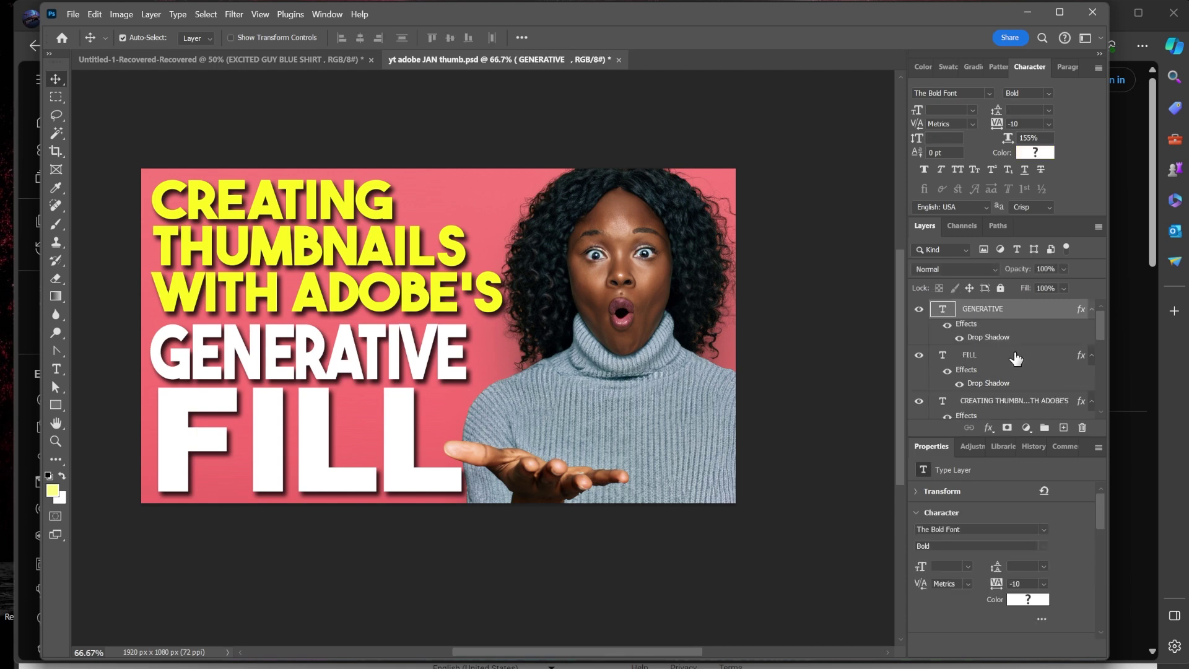
{"action": "scroll", "coordinate": [1019, 357], "scroll_direction": "down", "scroll_amount": 5}
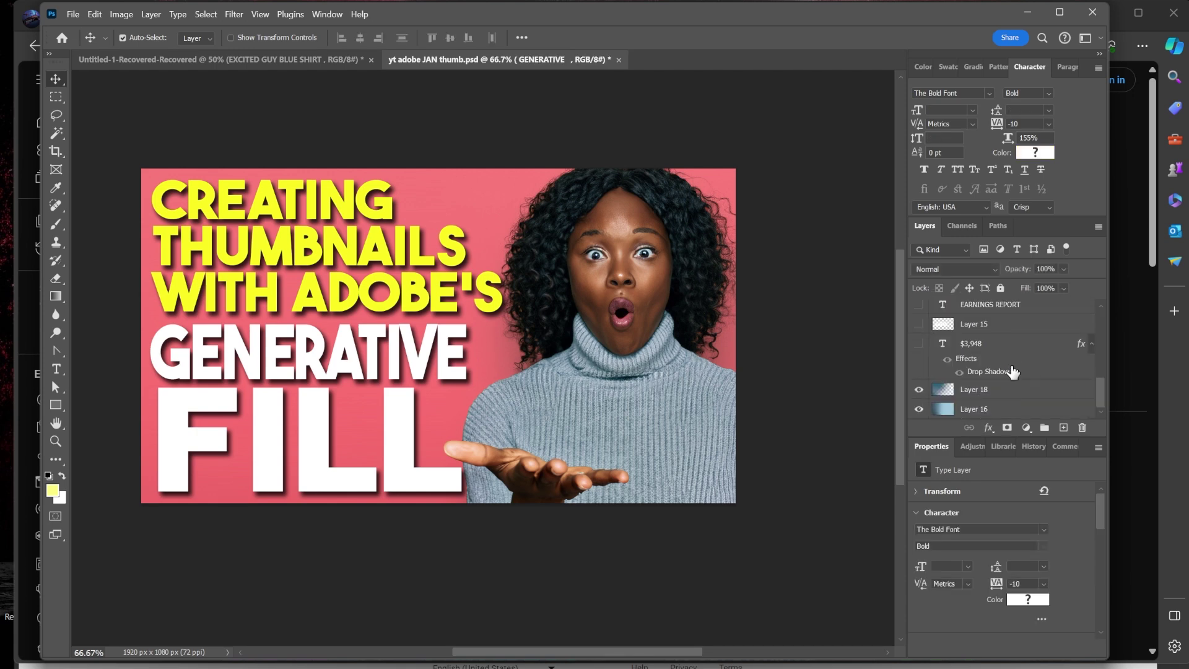
{"action": "left_click", "coordinate": [1015, 371], "text": "shift"}
{"action": "left_click", "coordinate": [1099, 227]}
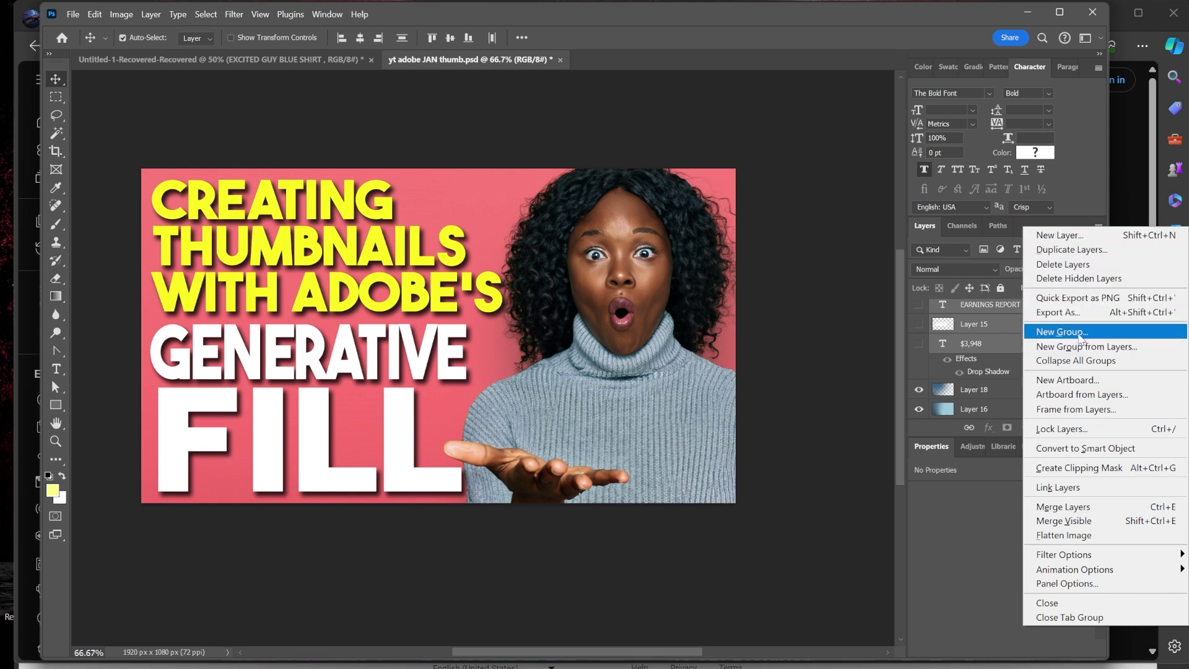
{"action": "left_click", "coordinate": [1096, 346]}
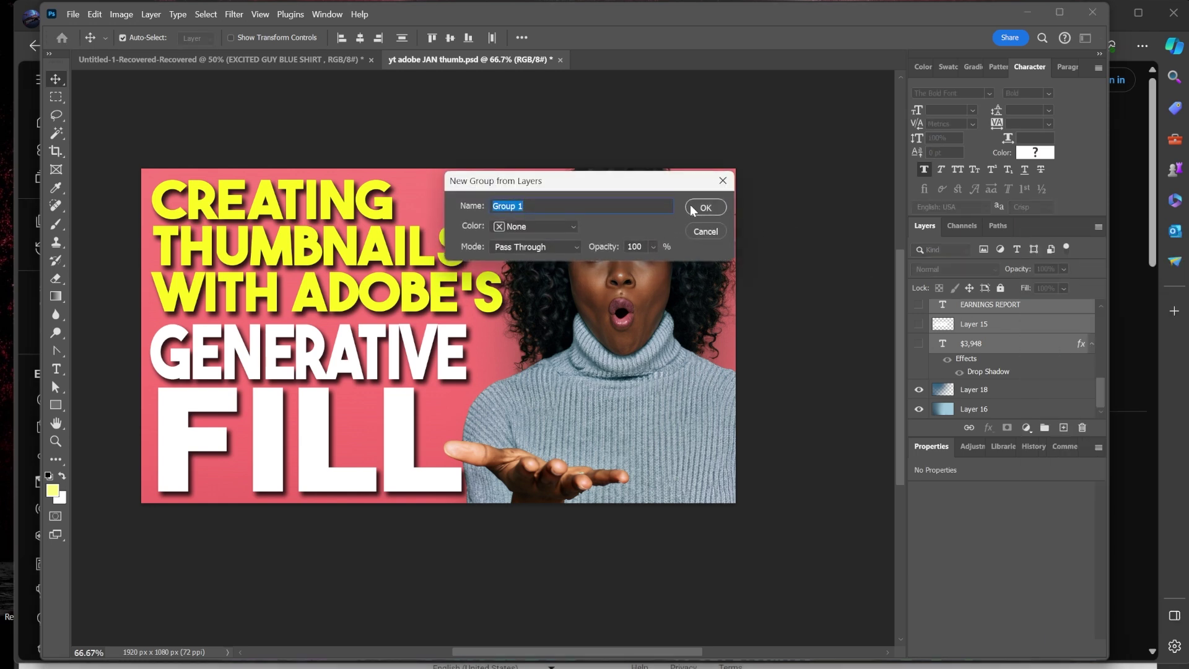
{"action": "left_click", "coordinate": [695, 208]}
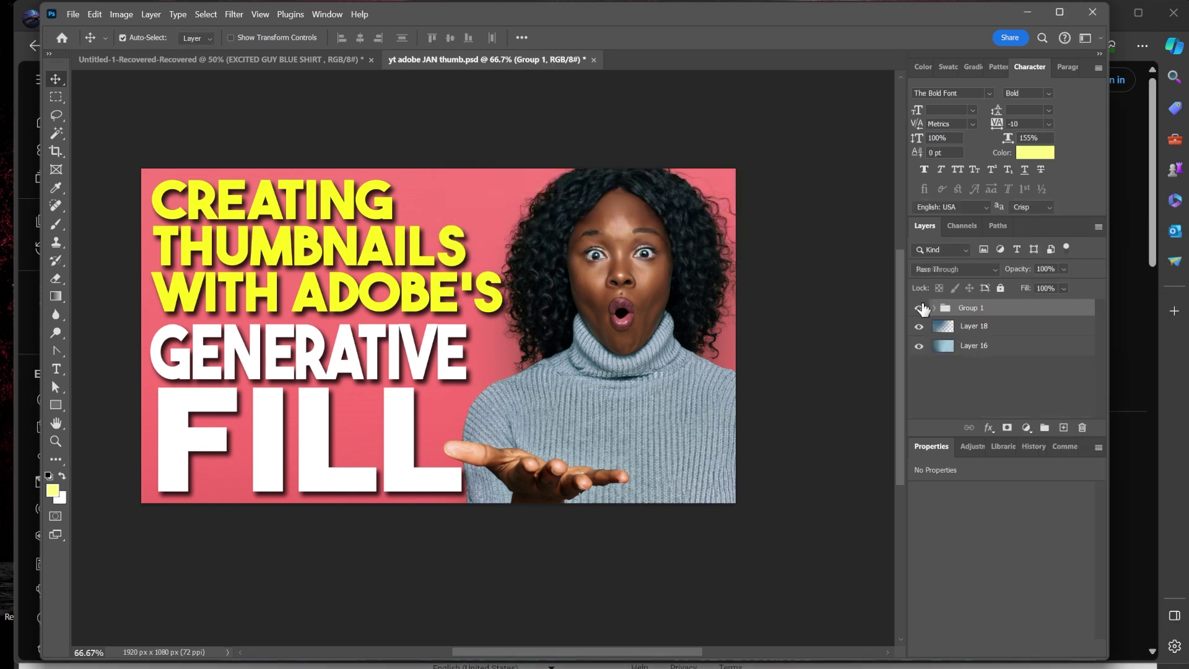
- Duplicate Group 1 to create 'Group 1 copy'
{"action": "right_click", "coordinate": [999, 316]}
{"action": "left_click", "coordinate": [1064, 101]}
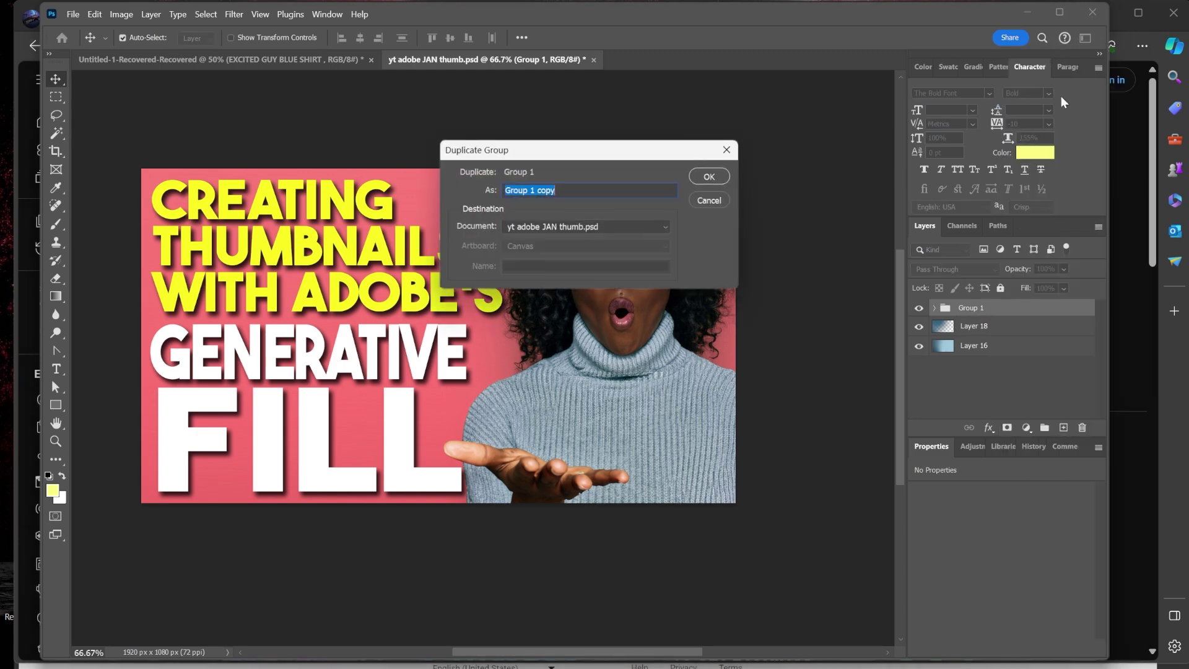
{"action": "left_click", "coordinate": [718, 177]}
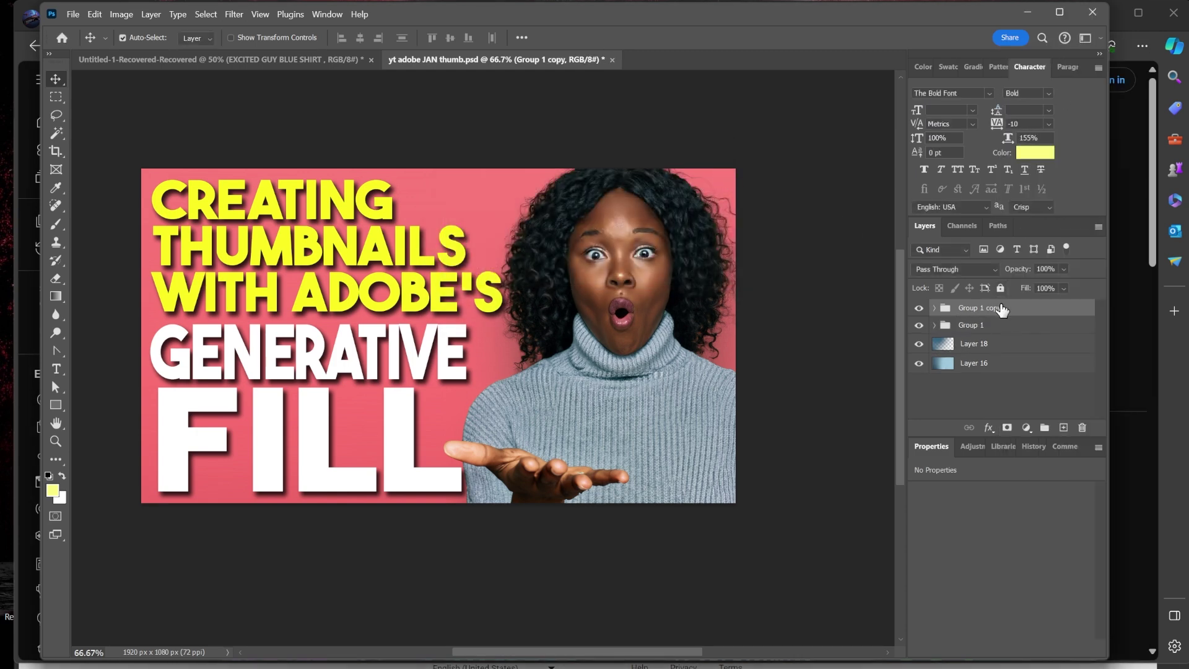
- Shrink Group 1 copy to about a third and set it on the woman's open palm
{"action": "key", "text": "ctrl+t"}
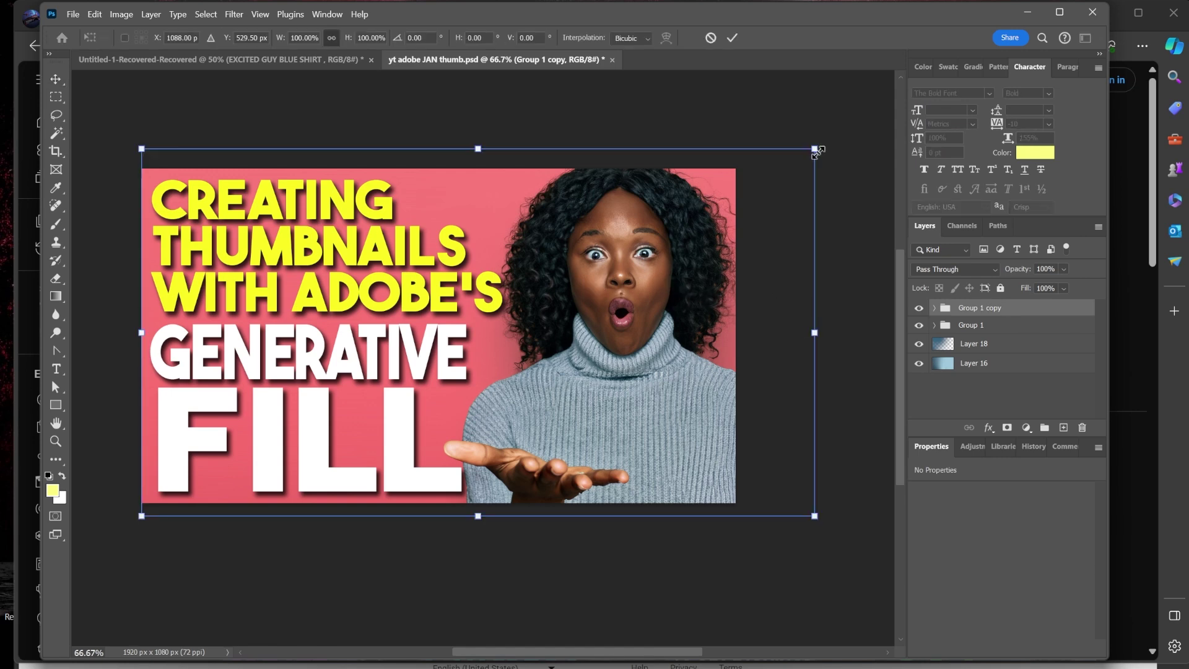
{"action": "left_click_drag", "start_coordinate": [817, 152], "coordinate": [317, 391]}
{"action": "left_click_drag", "start_coordinate": [287, 441], "coordinate": [623, 384]}
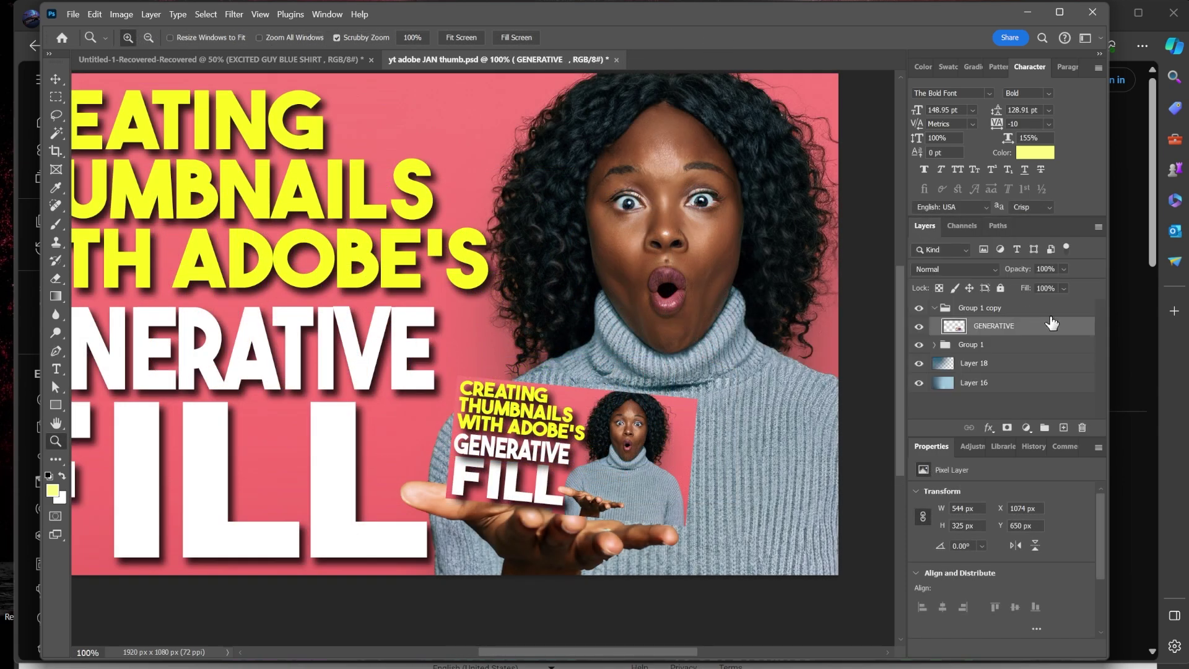
- Give the GENERATIVE layer a drop shadow with Size 90 px and Opacity 41%
{"action": "double_click", "coordinate": [1059, 334]}
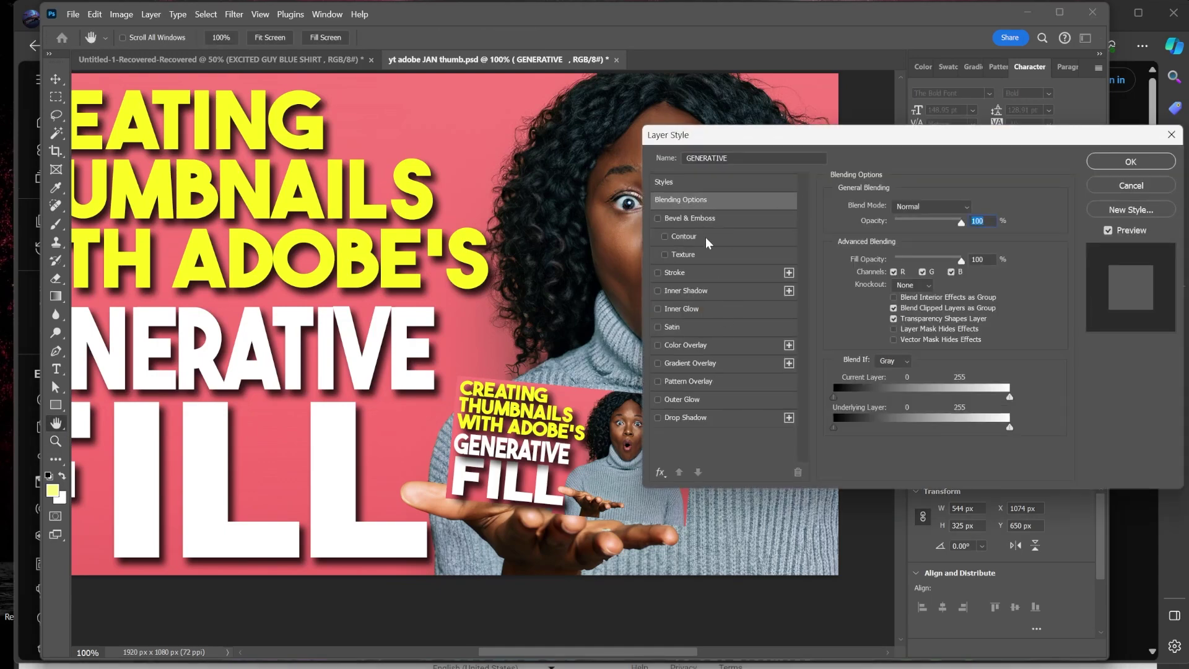
{"action": "left_click", "coordinate": [715, 417]}
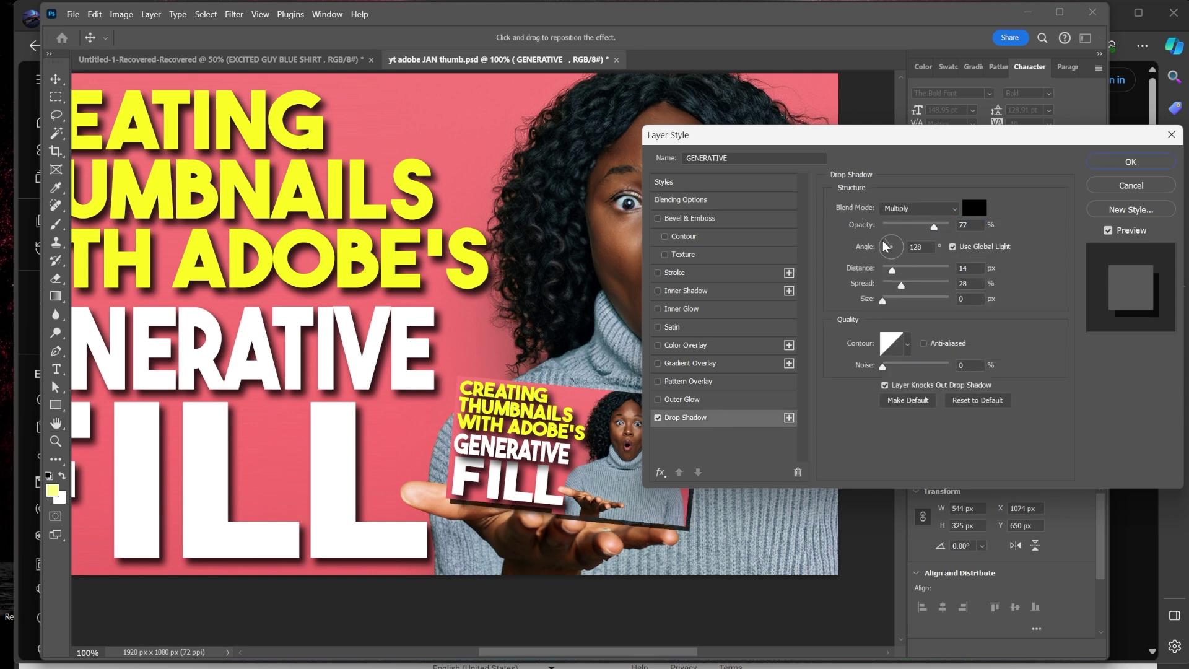
{"action": "left_click_drag", "start_coordinate": [883, 300], "coordinate": [909, 302]}
{"action": "left_click", "coordinate": [909, 227]}
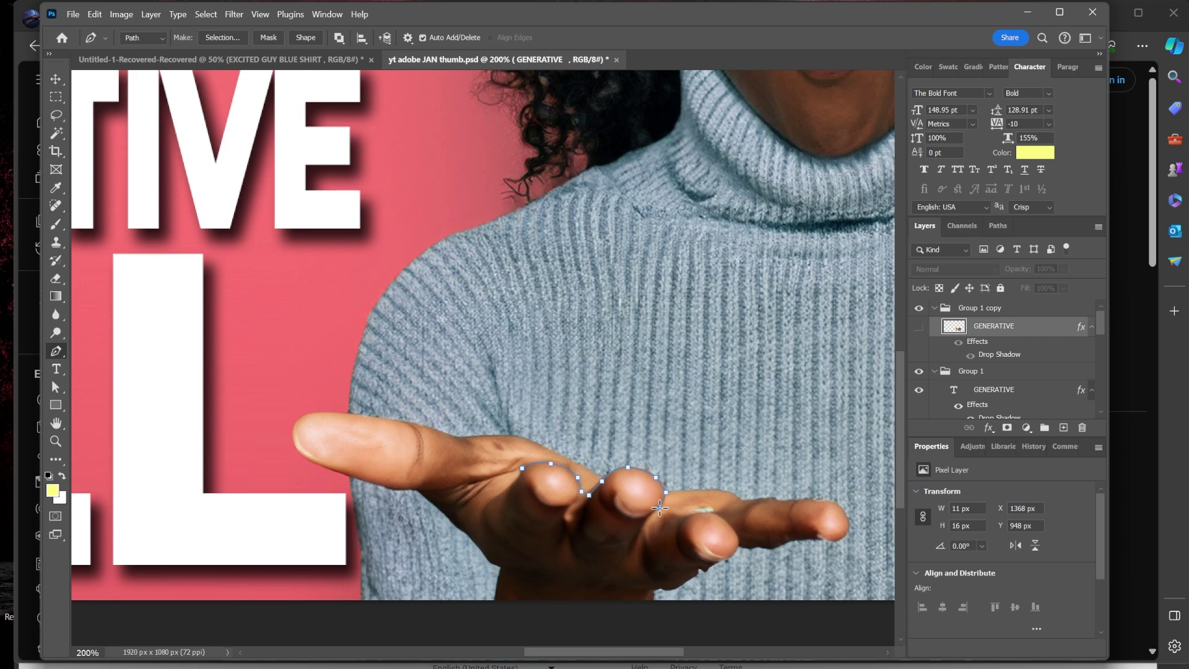
- Trace the fingertips with the Pen tool and copy them onto their own layer over the thumbnail
{"action": "left_click", "coordinate": [661, 508]}
{"action": "left_click", "coordinate": [667, 526]}
{"action": "key", "text": "ctrl+Return"}
{"action": "key", "text": "ctrl+j"}
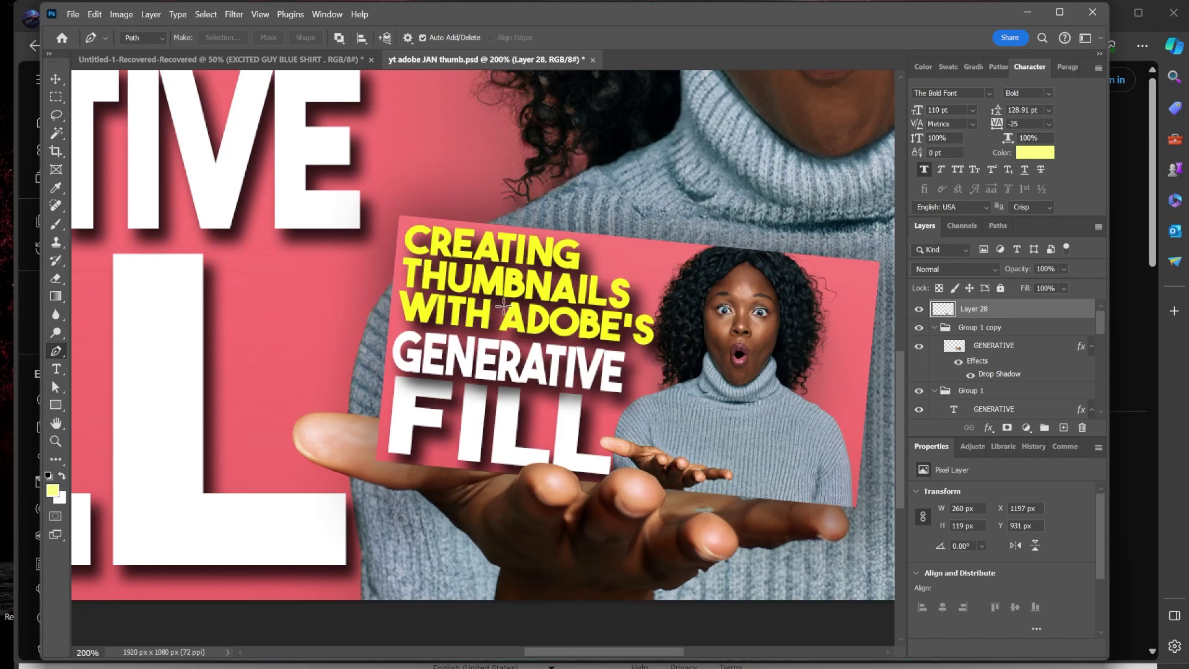
- Rotate the nested thumbnail copy Layer 29 by 7.53° and move it onto the miniature's palm
{"action": "key", "text": "z"}
{"action": "left_click", "coordinate": [558, 360], "text": "alt"}
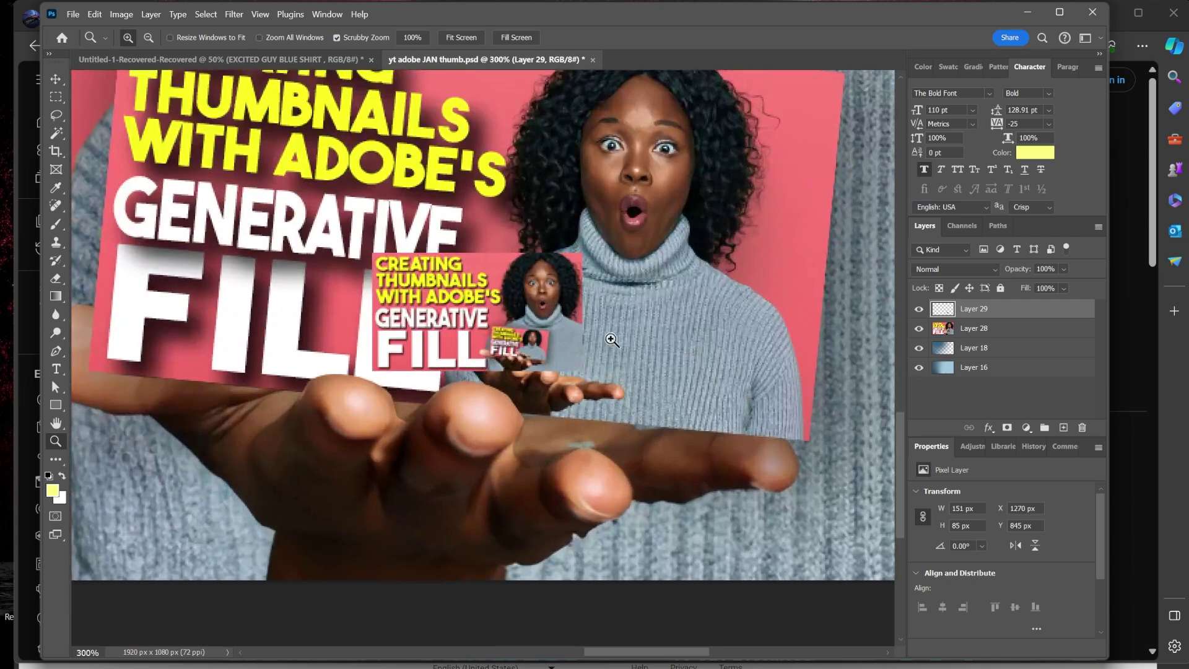
{"action": "key", "text": "ctrl+t"}
{"action": "left_click_drag", "start_coordinate": [620, 221], "coordinate": [651, 223]}
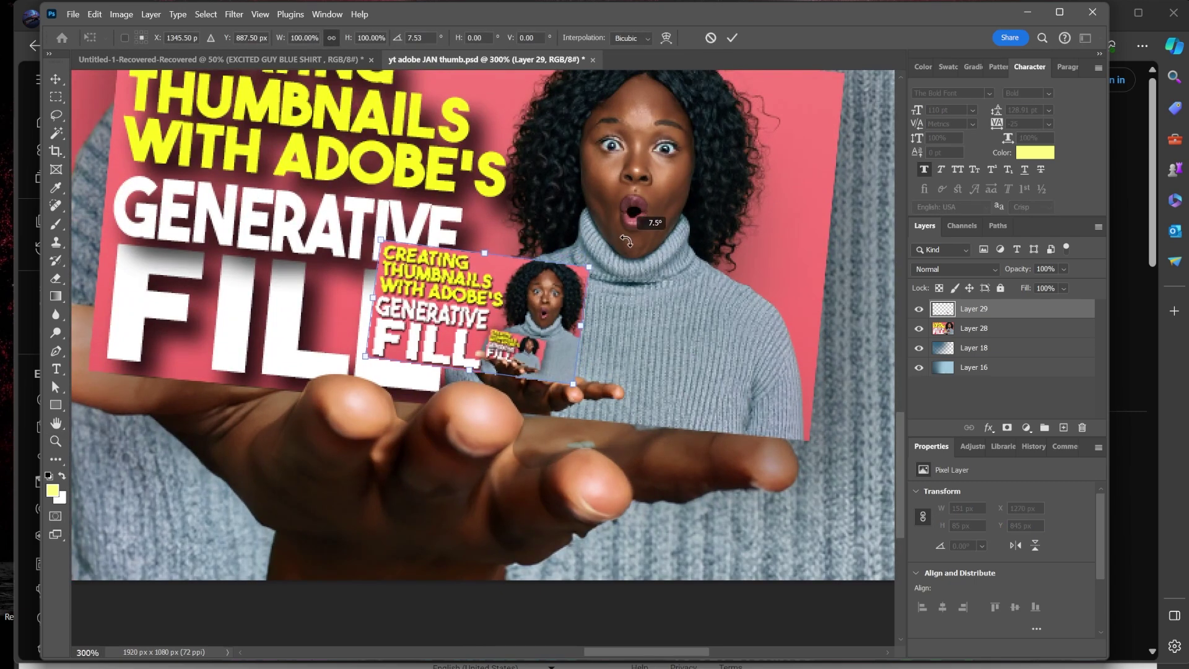
{"action": "left_click_drag", "start_coordinate": [547, 294], "coordinate": [622, 311]}
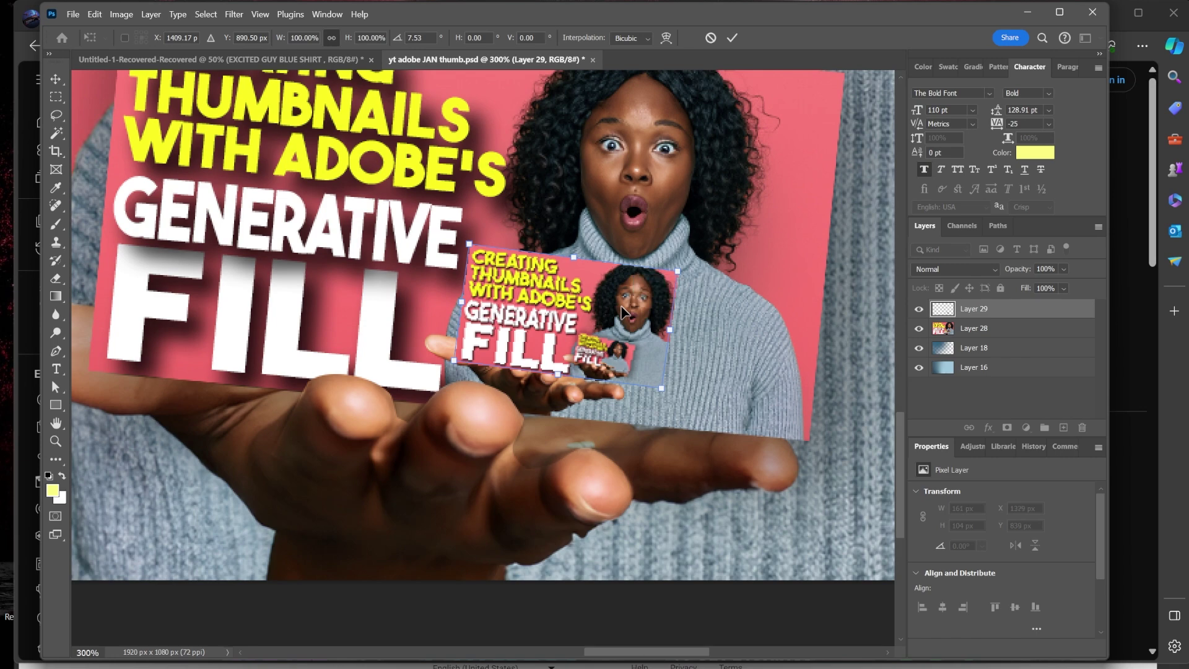